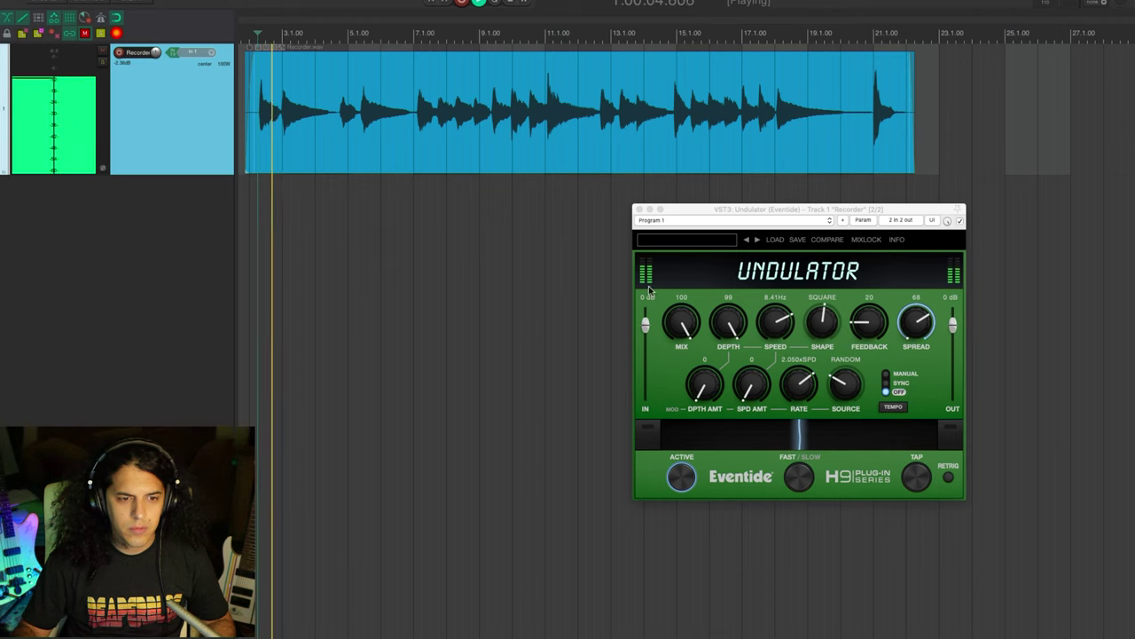
- Sweep the Undulator speed down from 8.41 Hz toward about 6 Hz during playback
{"action": "left_click", "coordinate": [777, 324]}
{"action": "mouse_move", "coordinate": [777, 324]}
{"action": "left_mouse_down"}
{"action": "mouse_move", "coordinate": [779, 338]}
{"action": "mouse_move", "coordinate": [781, 284]}
{"action": "mouse_move", "coordinate": [782, 336]}
{"action": "left_mouse_up"}
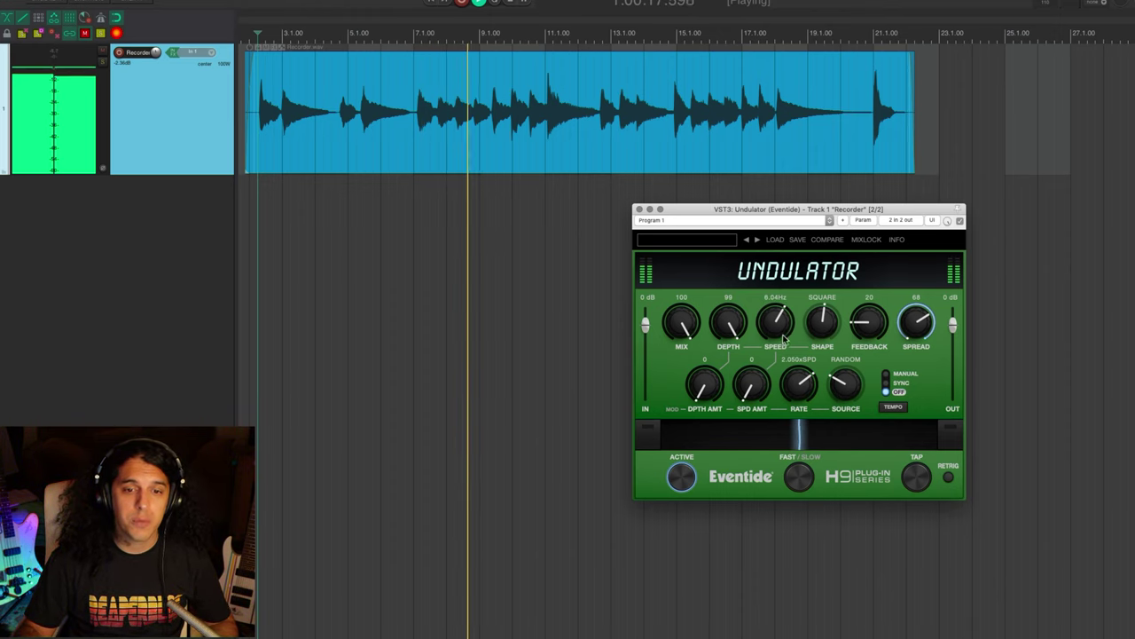
- Show the Undulator SPEED automation envelope on the track and play it back
{"action": "left_click", "coordinate": [870, 222]}
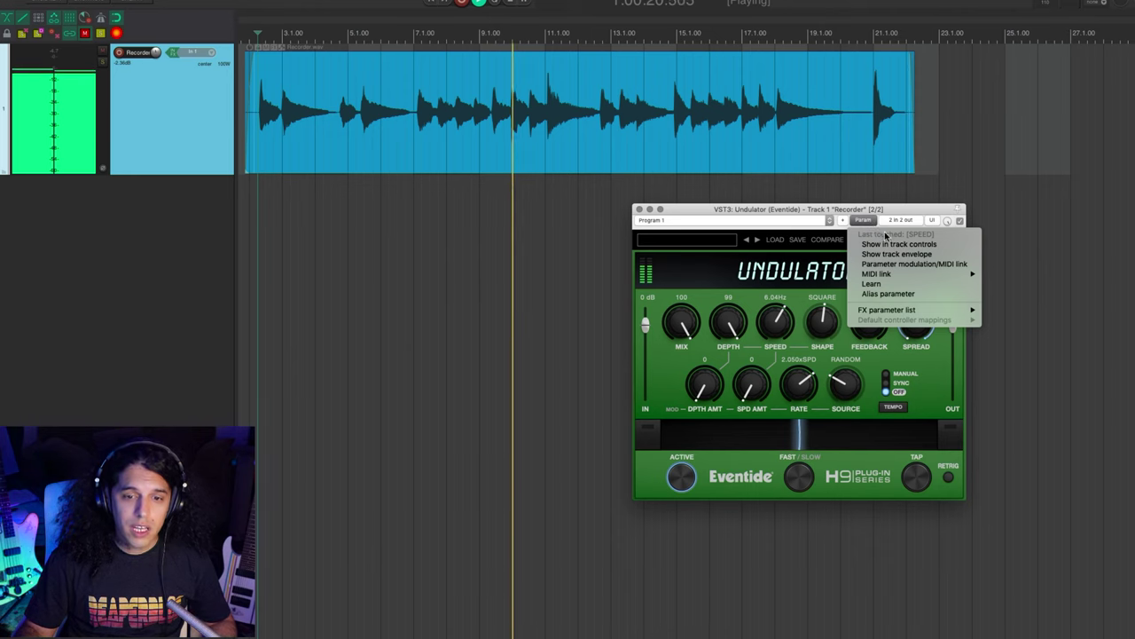
{"action": "left_click", "coordinate": [896, 254]}
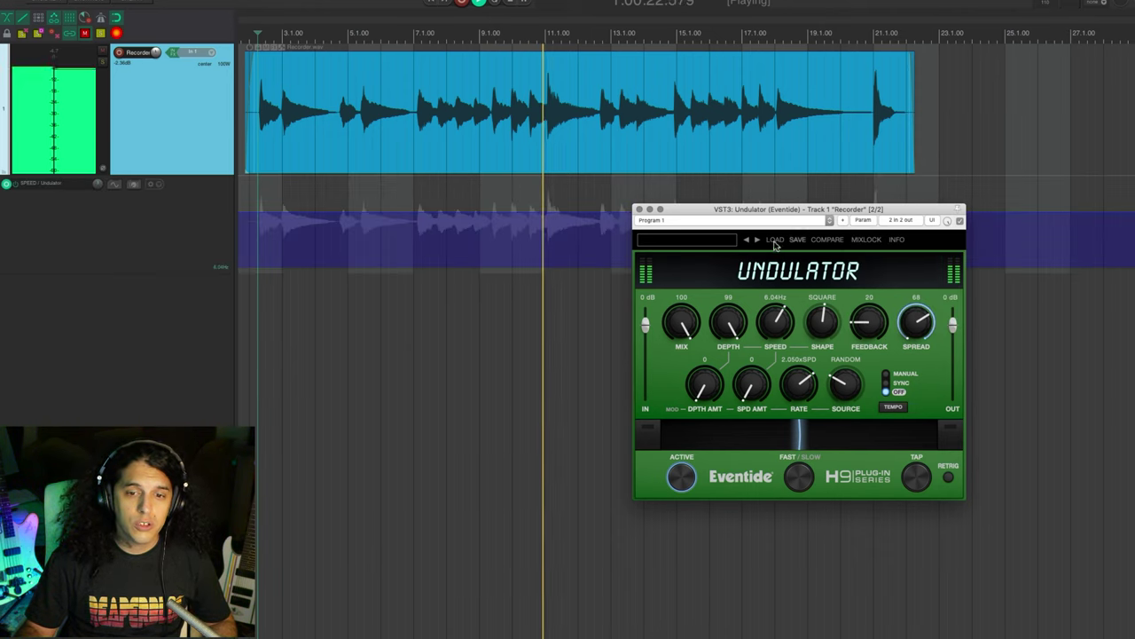
{"action": "left_click", "coordinate": [639, 210]}
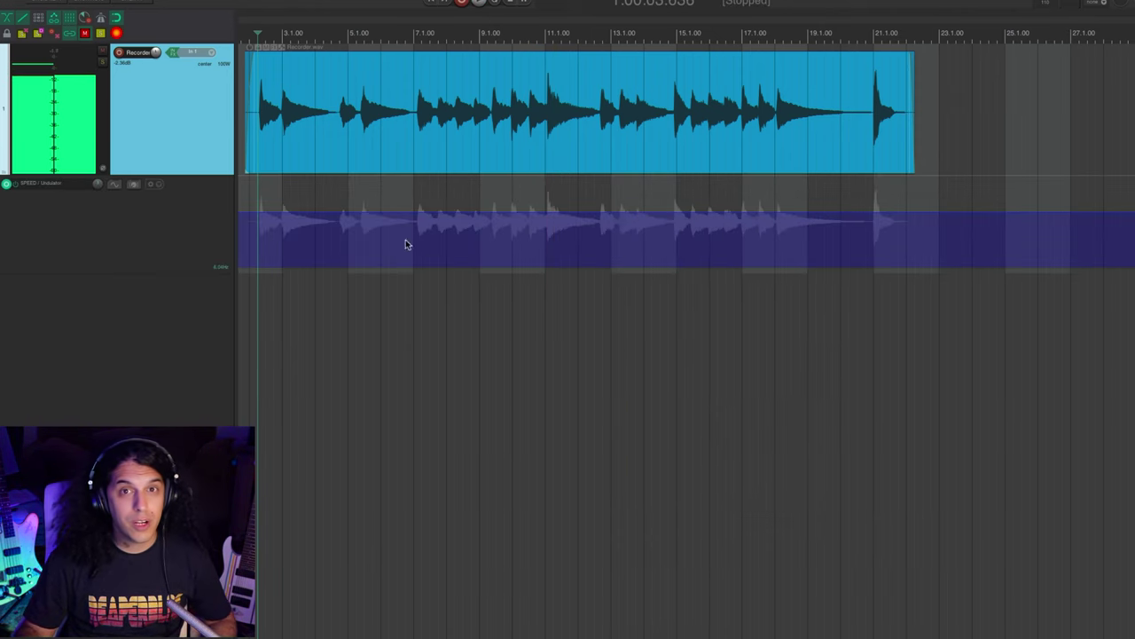
{"action": "scroll", "coordinate": [352, 246], "scroll_direction": "up", "scroll_amount": 3}
{"action": "key", "text": "space"}
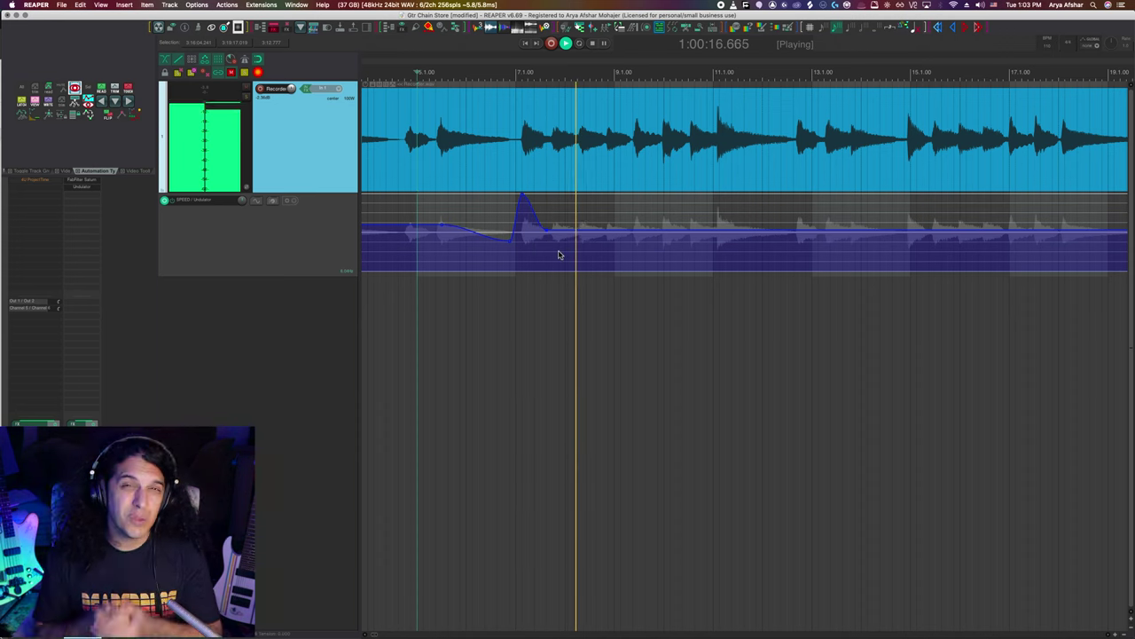
- Clear the SPEED envelope and confirm, removing all speed automation
{"action": "scroll", "coordinate": [568, 241], "scroll_direction": "down", "scroll_amount": 3}
{"action": "right_click", "coordinate": [286, 208]}
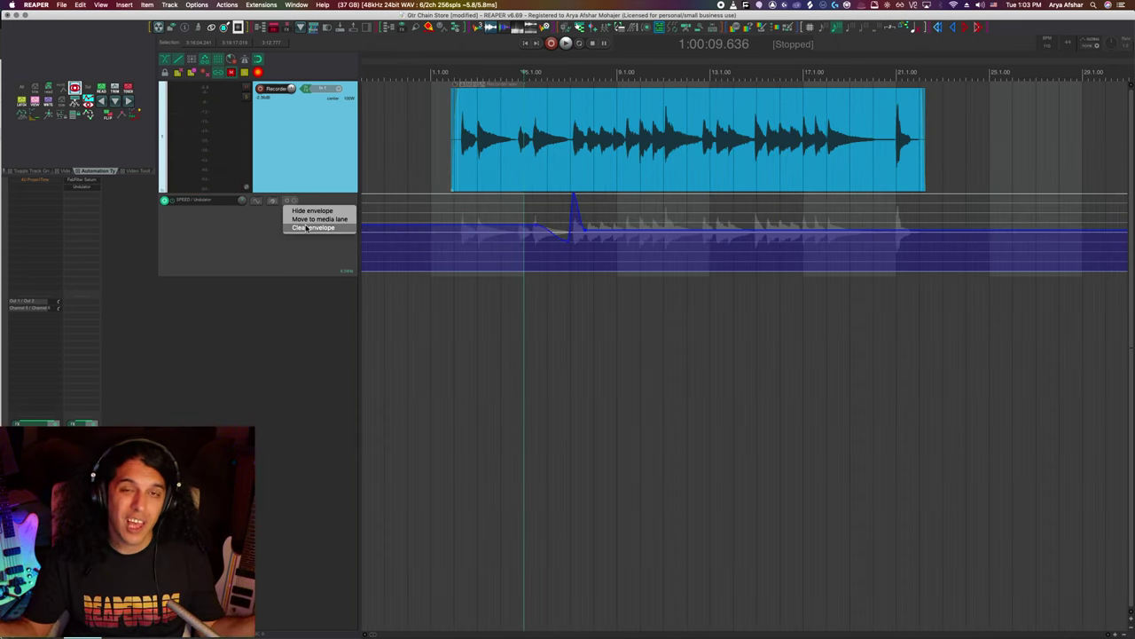
{"action": "left_click", "coordinate": [306, 227]}
{"action": "left_click", "coordinate": [632, 206]}
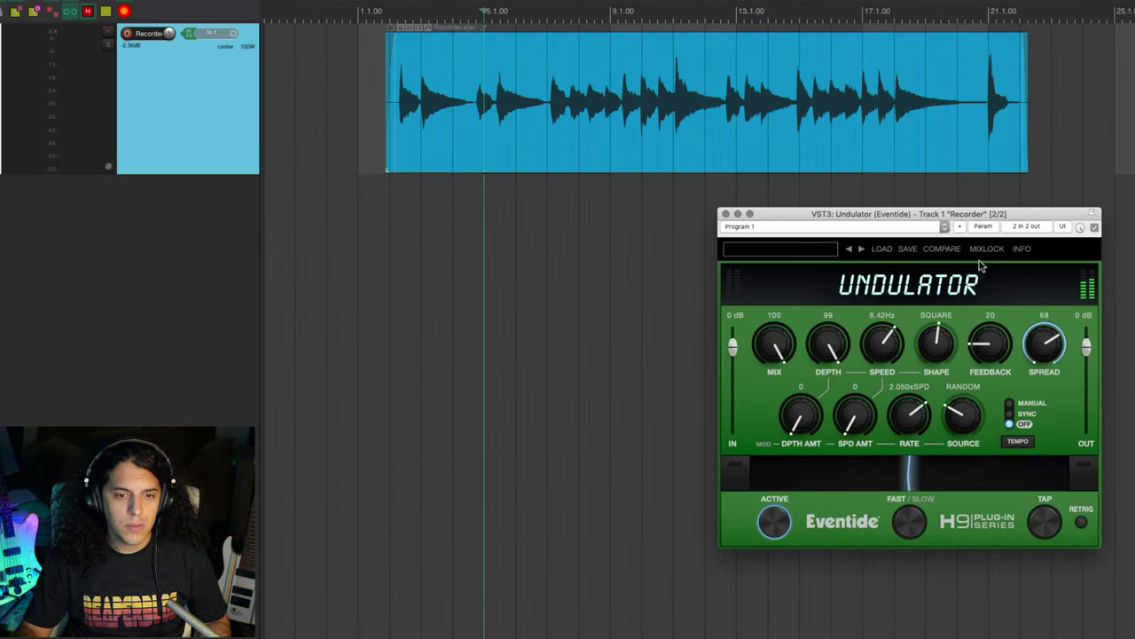
- Open Parameter modulation/MIDI link for the Undulator's SPEED parameter
{"action": "left_click", "coordinate": [983, 226]}
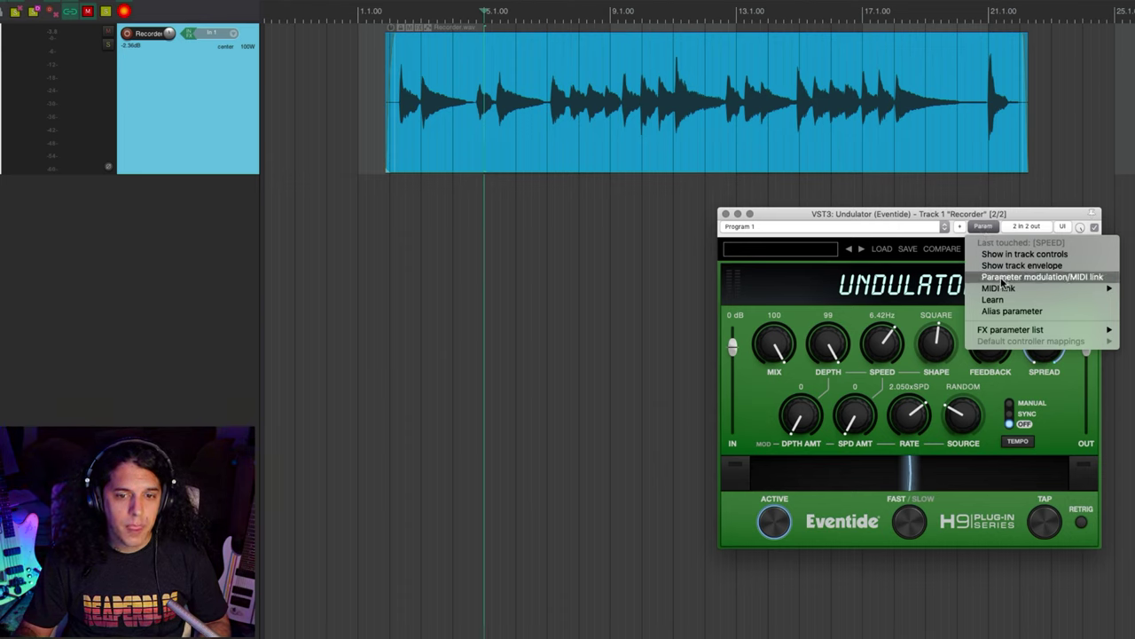
{"action": "left_click", "coordinate": [1064, 275]}
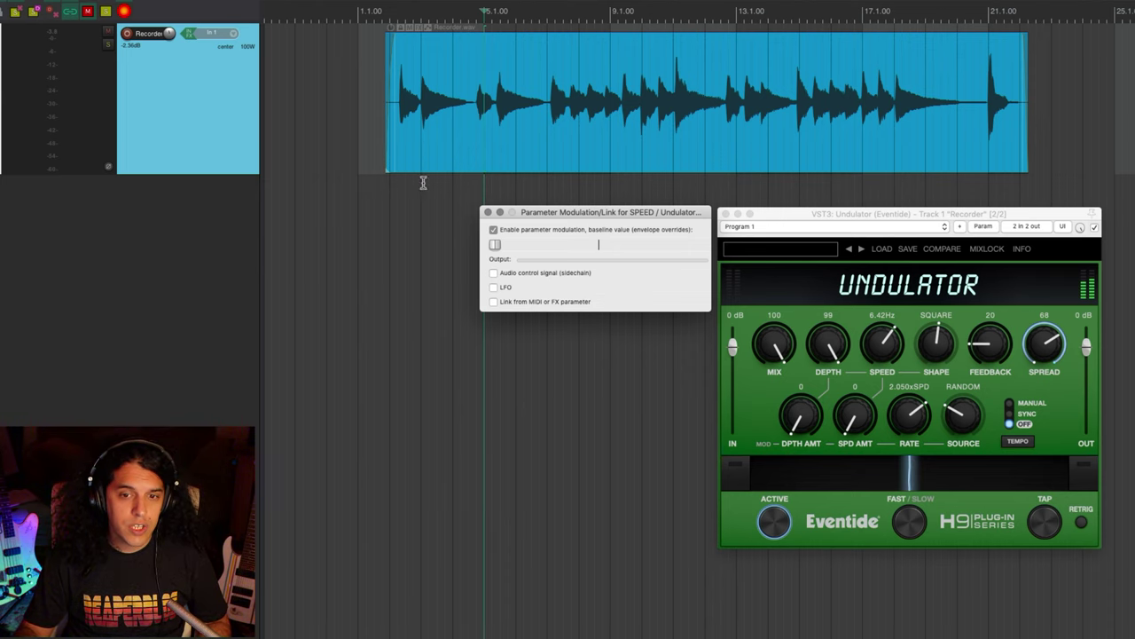
- Enable the audio control signal (sidechain) for SPEED and play from the clip start
{"action": "left_click", "coordinate": [494, 273]}
{"action": "left_click_drag", "start_coordinate": [629, 218], "coordinate": [466, 216]}
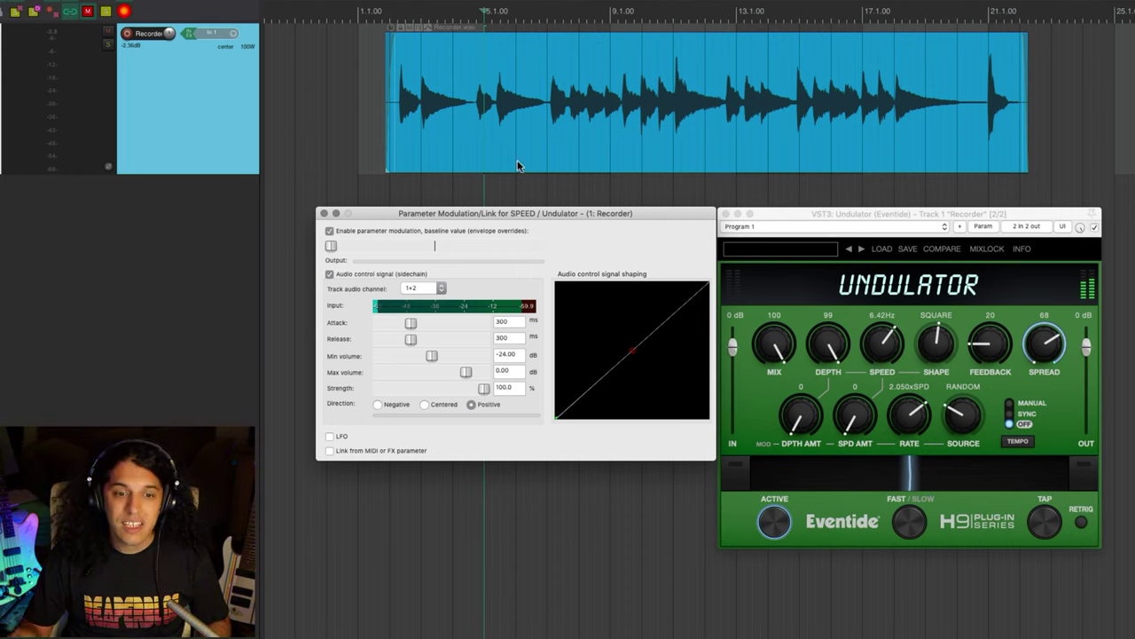
{"action": "left_click", "coordinate": [387, 176]}
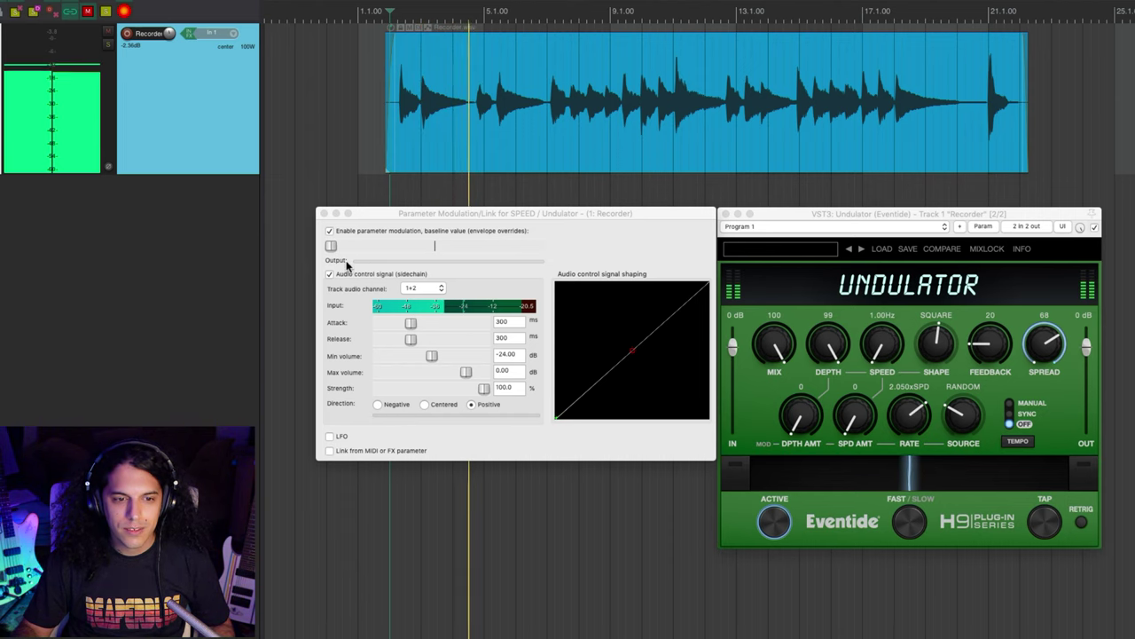
- Raise the SPEED baseline with strength at 0%, then restore sidechain strength to 100%
{"action": "left_click", "coordinate": [535, 155]}
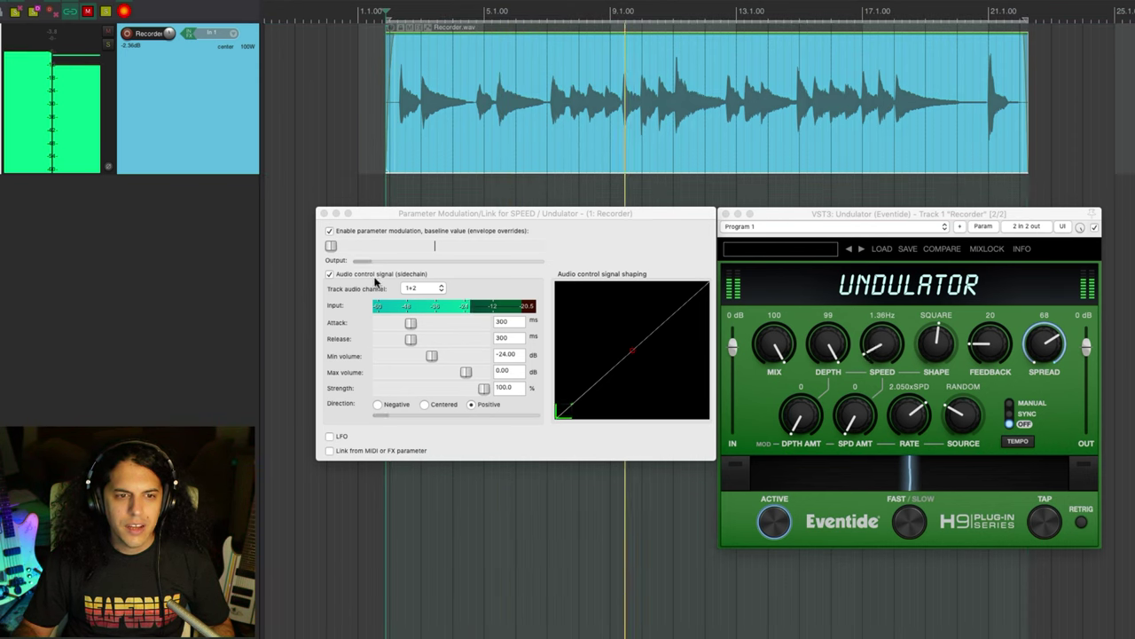
{"action": "left_click_drag", "start_coordinate": [483, 388], "coordinate": [329, 401]}
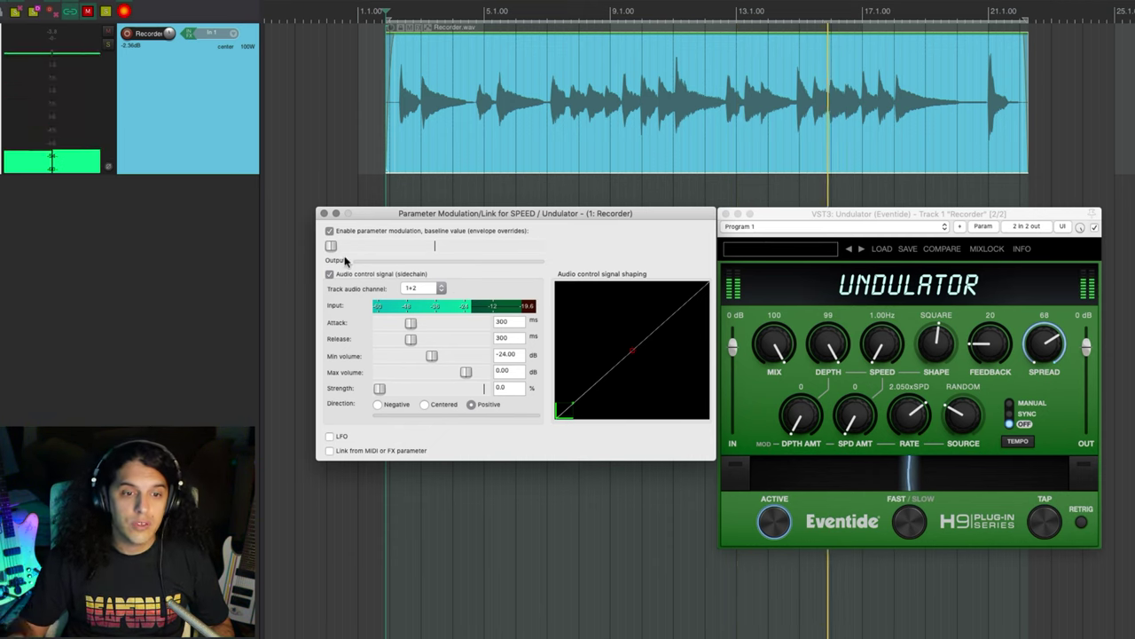
{"action": "left_click_drag", "start_coordinate": [331, 246], "coordinate": [381, 253]}
{"action": "left_click_drag", "start_coordinate": [380, 387], "coordinate": [562, 383]}
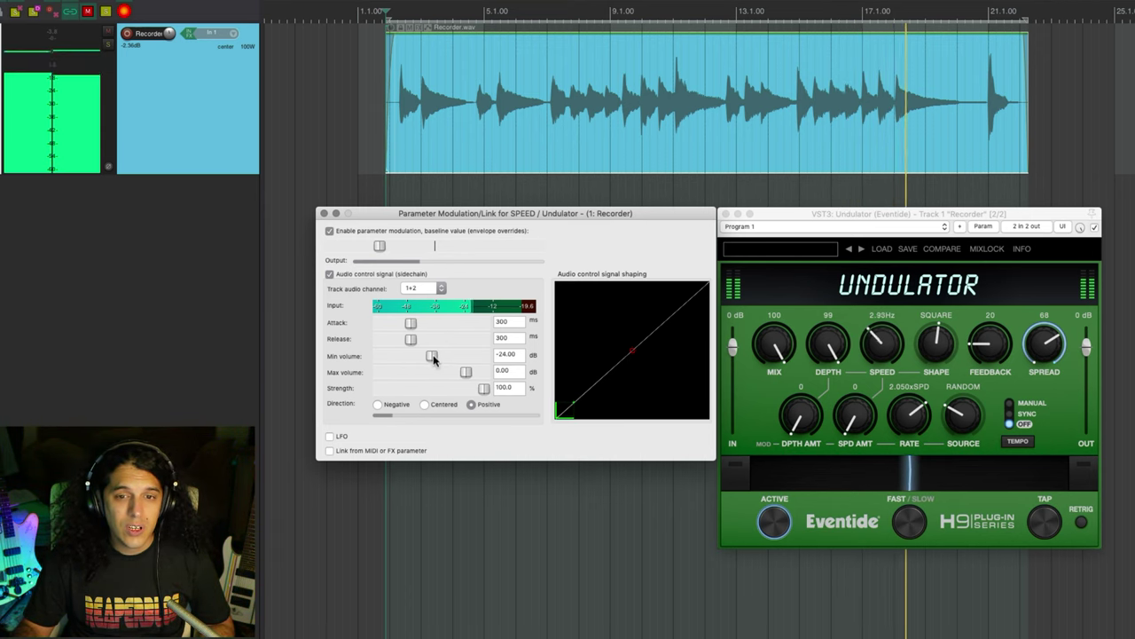
- Lower the sidechain min volume to -33.94 dB and max volume to -12.98 dB
{"action": "left_click_drag", "start_coordinate": [431, 355], "coordinate": [422, 356]}
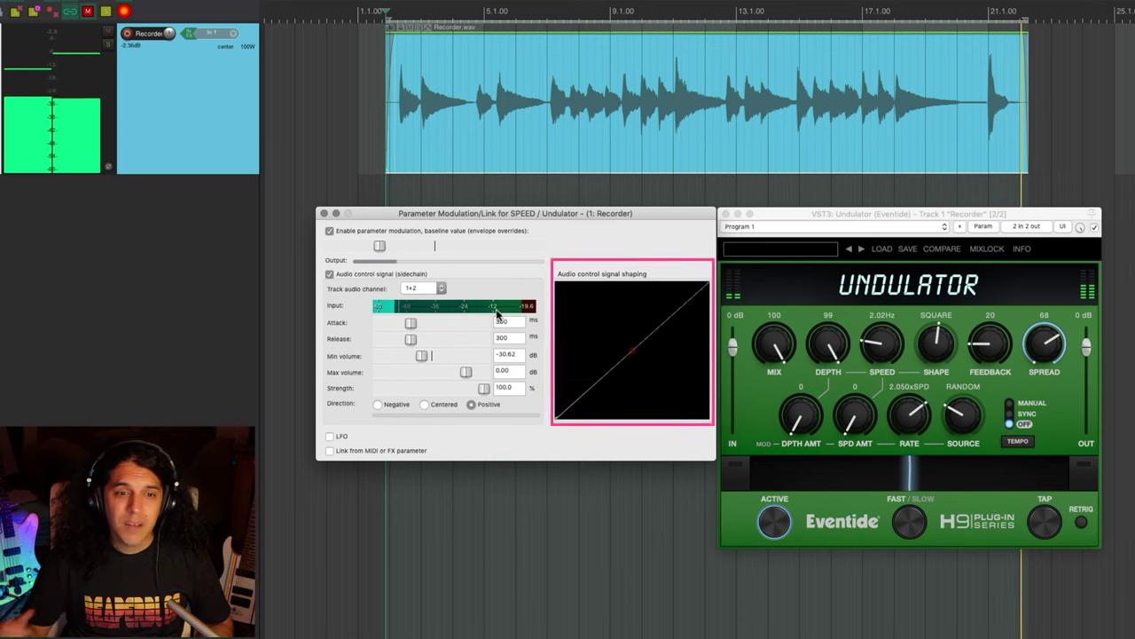
{"action": "left_click_drag", "start_coordinate": [470, 373], "coordinate": [453, 372]}
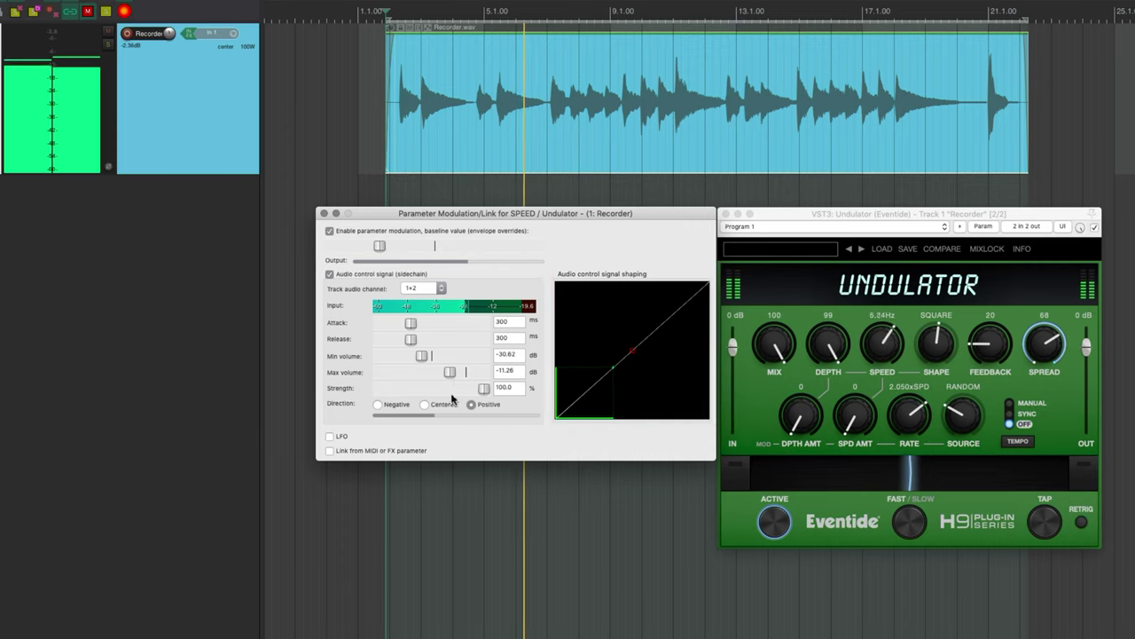
{"action": "left_click_drag", "start_coordinate": [450, 372], "coordinate": [401, 322]}
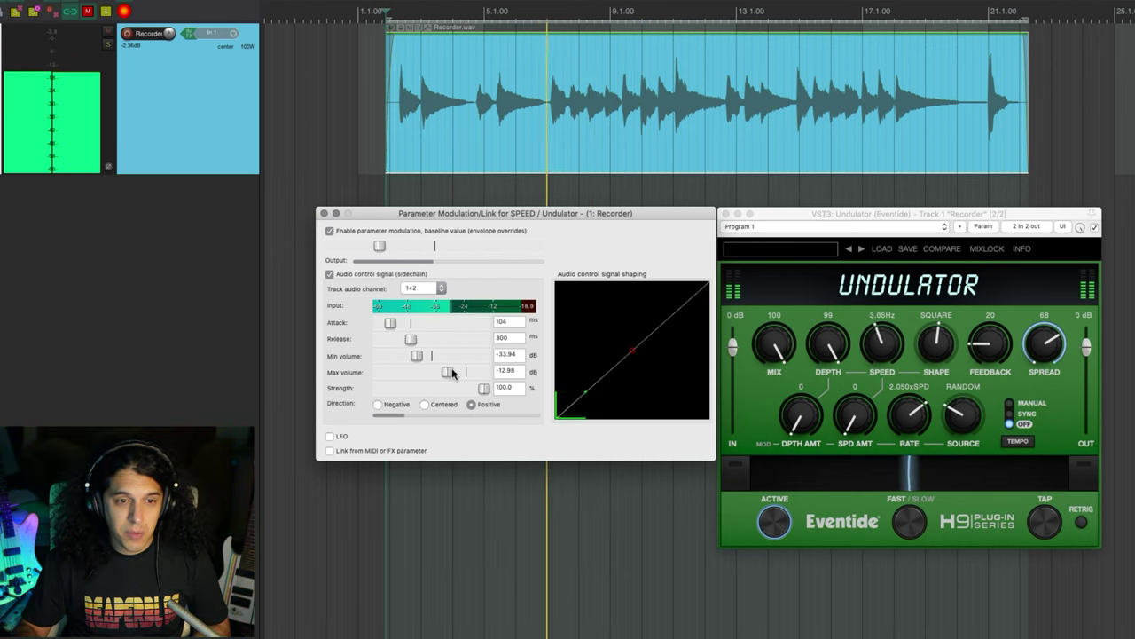
- Shorten release to 185 ms, test the strength, and set max volume to -10.18 dB
{"action": "left_click_drag", "start_coordinate": [451, 373], "coordinate": [396, 344]}
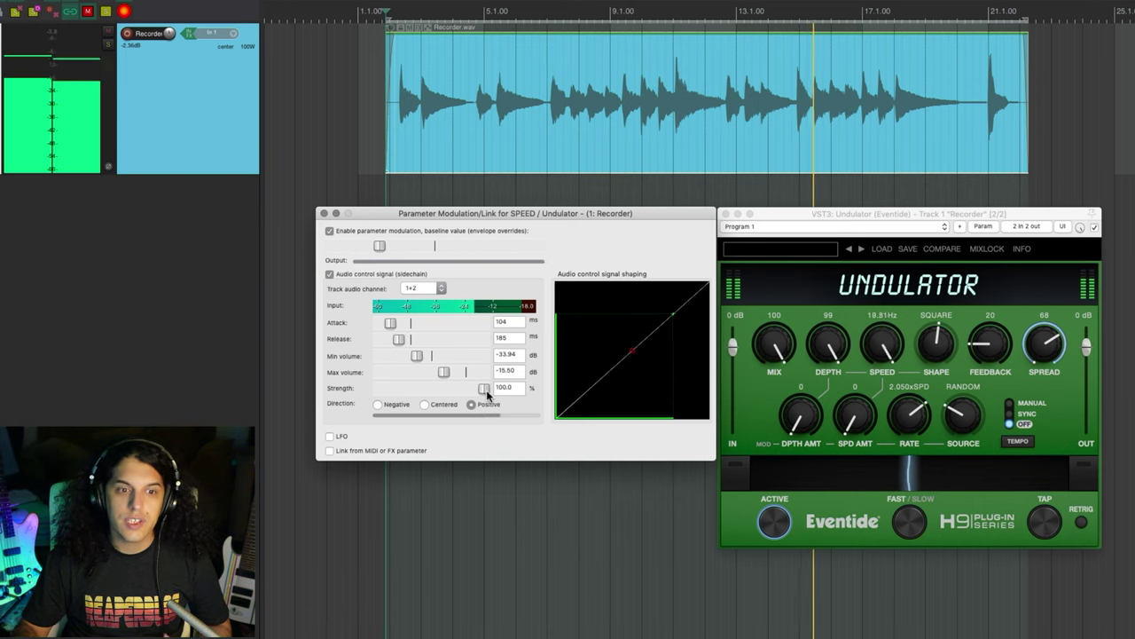
{"action": "mouse_move", "coordinate": [486, 392]}
{"action": "left_mouse_down"}
{"action": "mouse_move", "coordinate": [371, 397]}
{"action": "mouse_move", "coordinate": [498, 399]}
{"action": "left_mouse_up"}
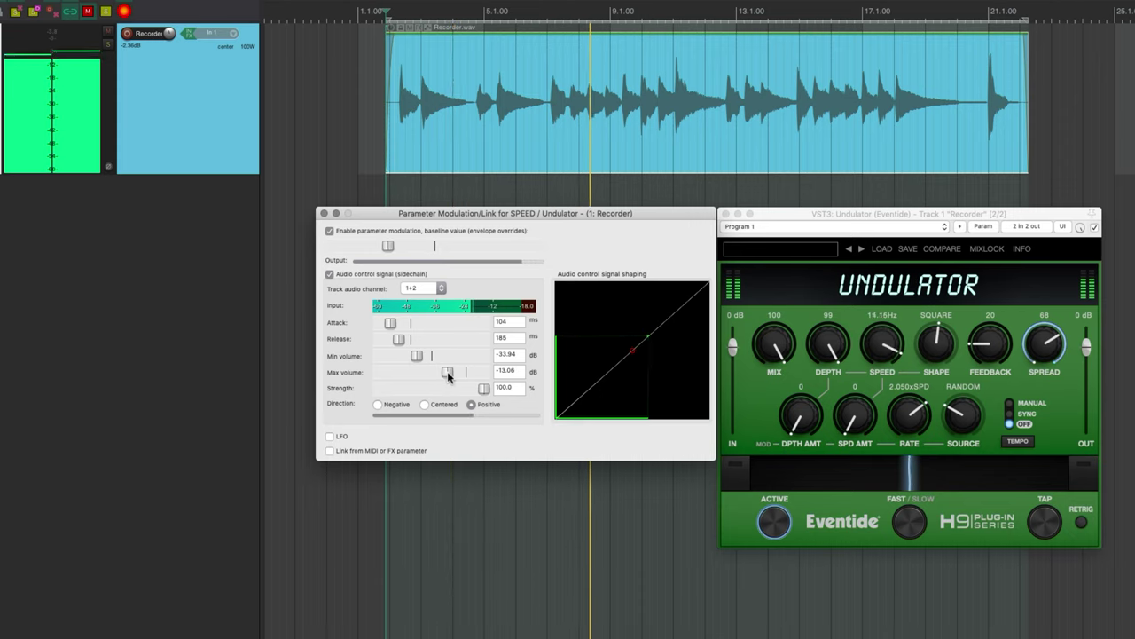
{"action": "left_click_drag", "start_coordinate": [445, 373], "coordinate": [443, 372]}
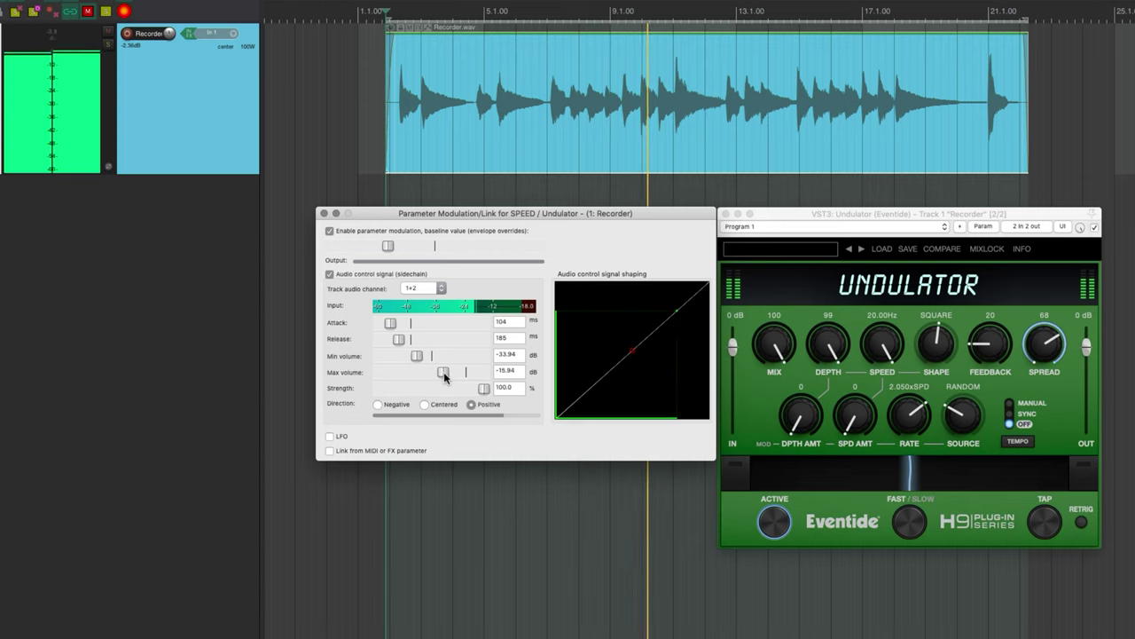
{"action": "left_click_drag", "start_coordinate": [445, 376], "coordinate": [450, 375]}
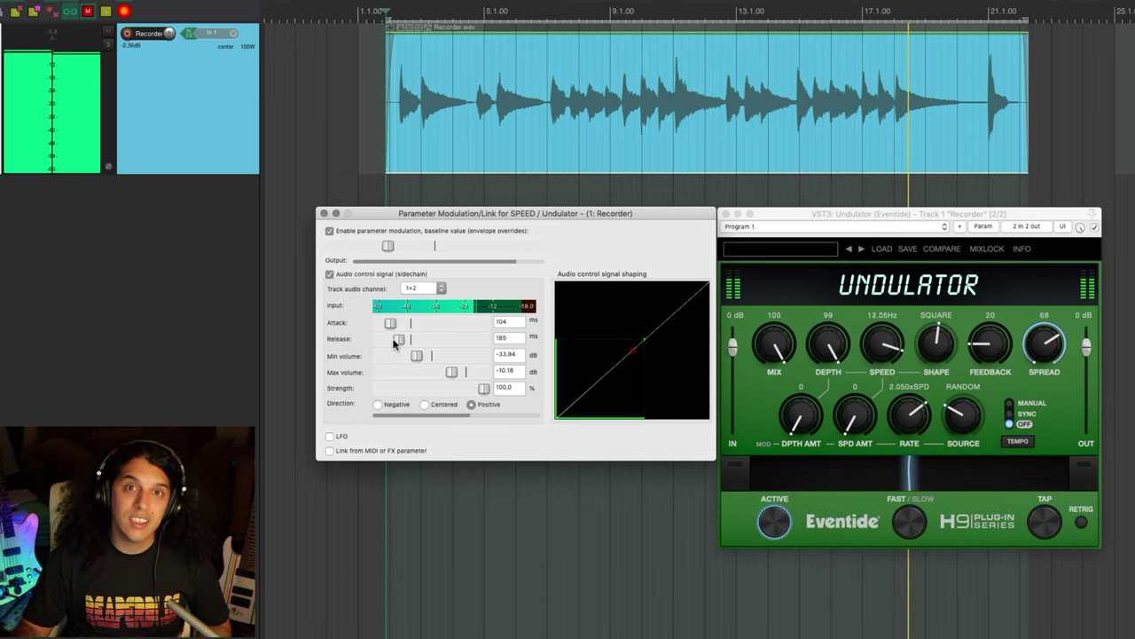
- Drag the shaping graph's midpoint into a curve, flipping it upward then downward
{"action": "left_click_drag", "start_coordinate": [634, 355], "coordinate": [654, 404]}
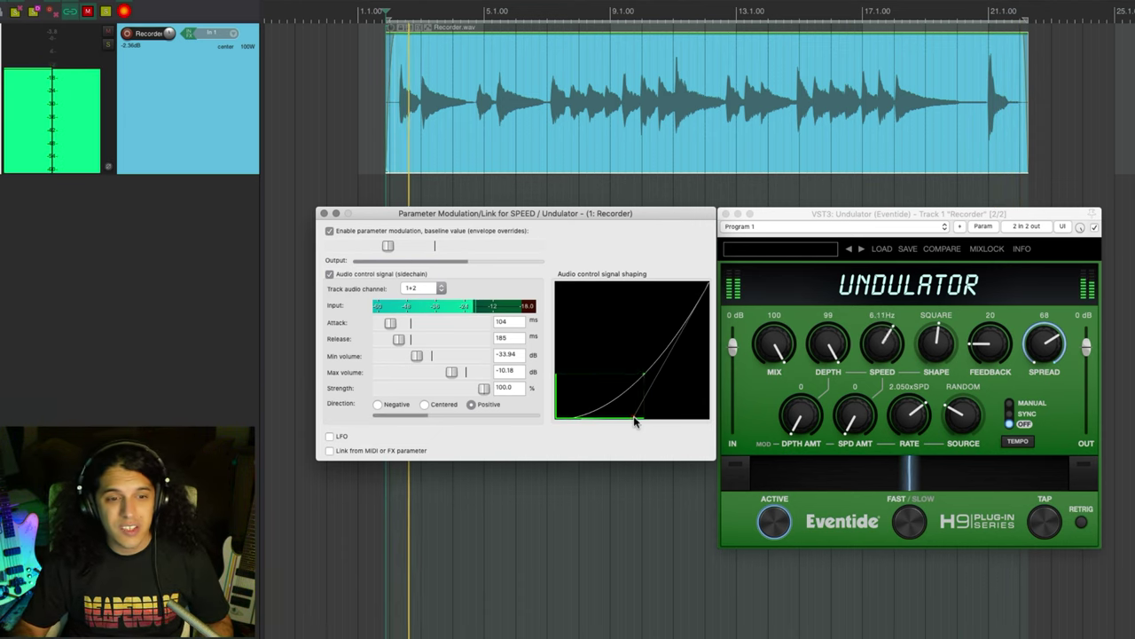
{"action": "left_click_drag", "start_coordinate": [637, 417], "coordinate": [586, 310]}
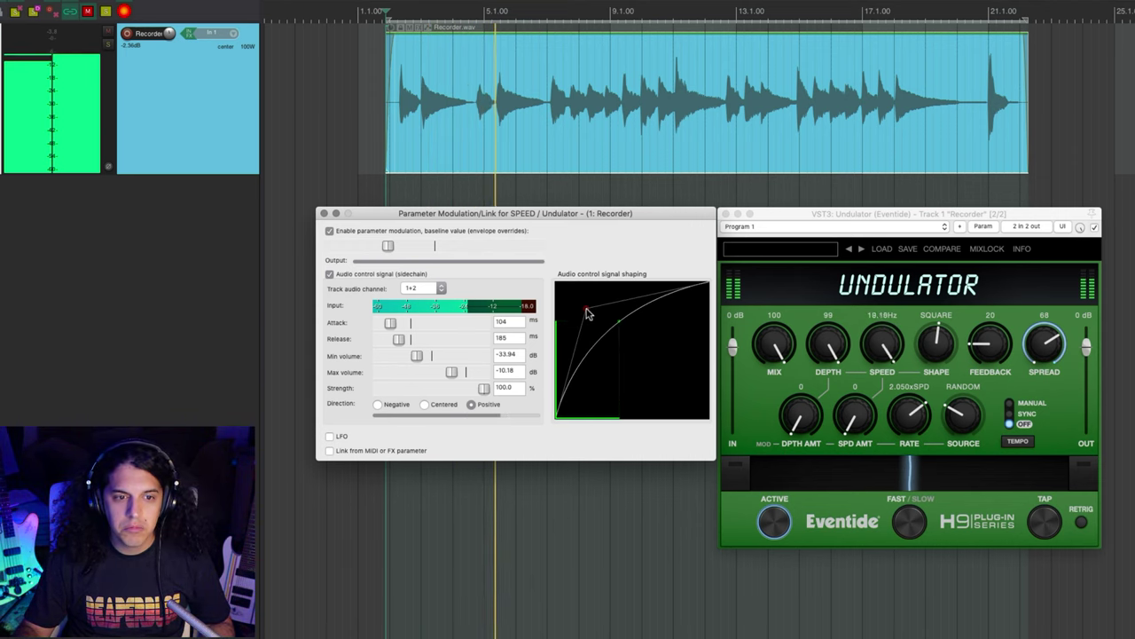
{"action": "left_click_drag", "start_coordinate": [601, 336], "coordinate": [655, 396]}
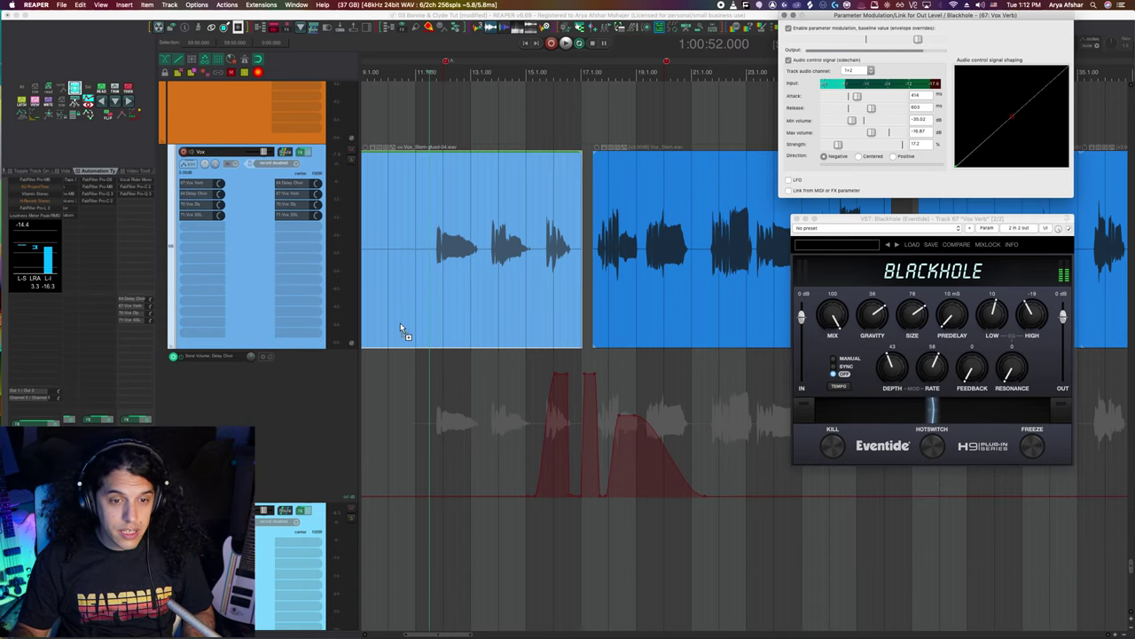
- Select the vocal clip and scroll down to show the Vox Bus and Vox tracks
{"action": "left_click", "coordinate": [400, 322]}
{"action": "scroll", "coordinate": [400, 326], "scroll_direction": "down", "scroll_amount": 2}
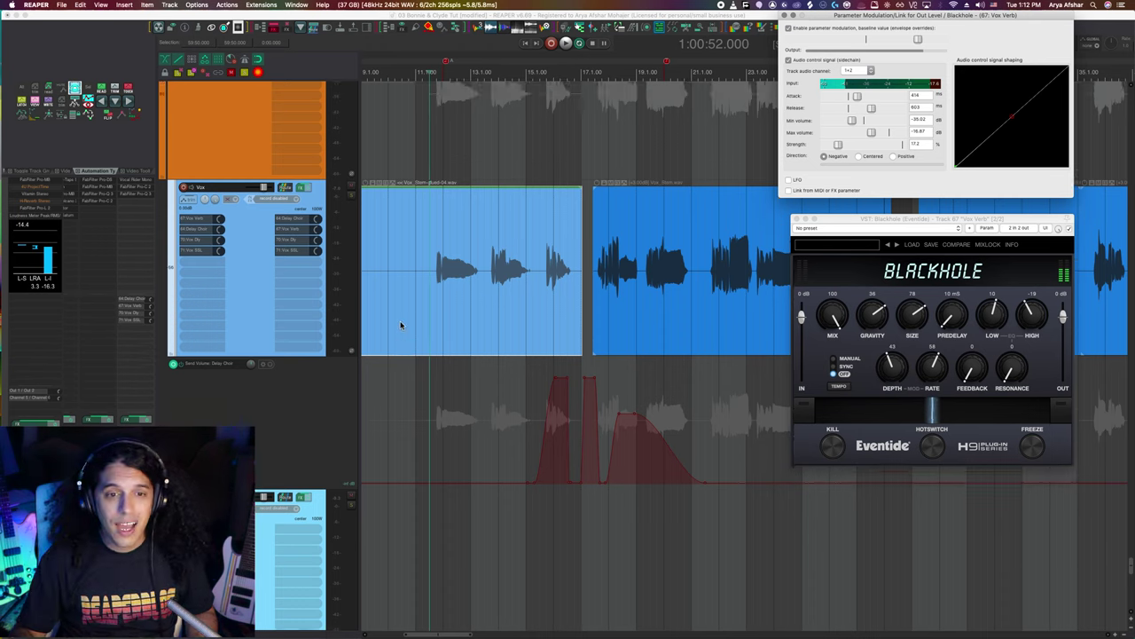
{"action": "scroll", "coordinate": [401, 325], "scroll_direction": "down", "scroll_amount": 1}
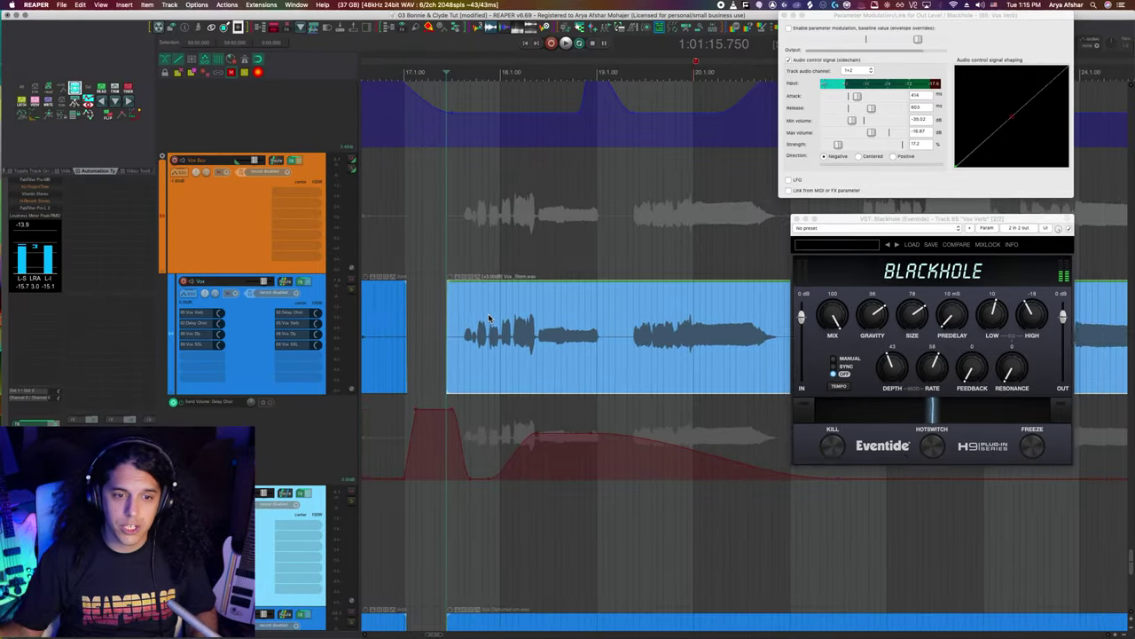
- Re-enable the reverb Out Level modulation and set its release to about 493 ms
{"action": "key", "text": "space"}
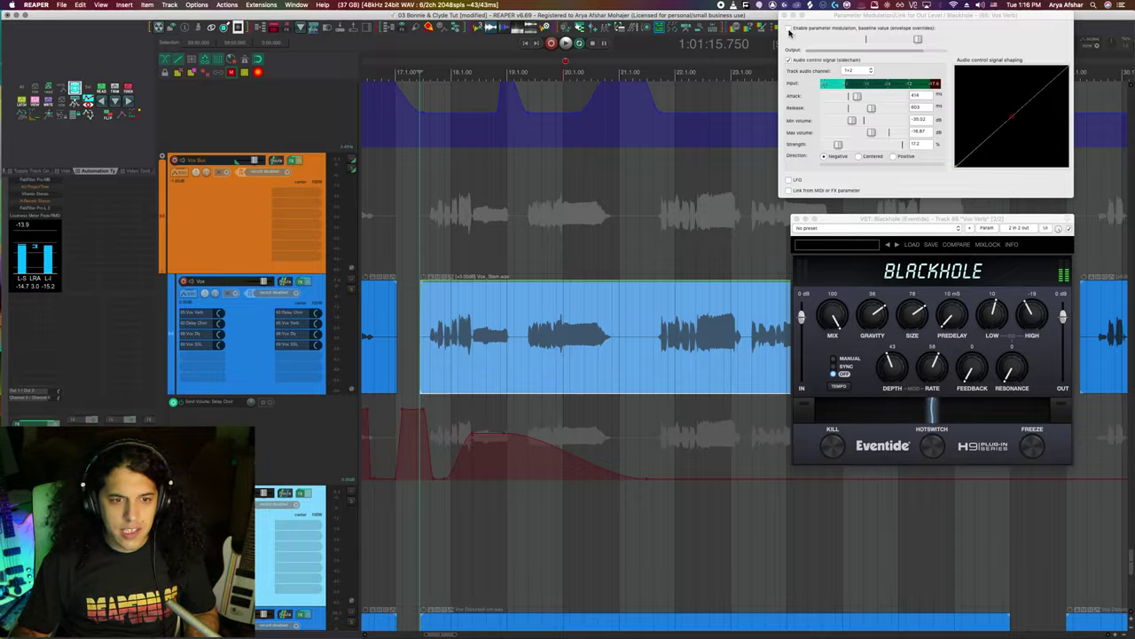
{"action": "left_click", "coordinate": [789, 29]}
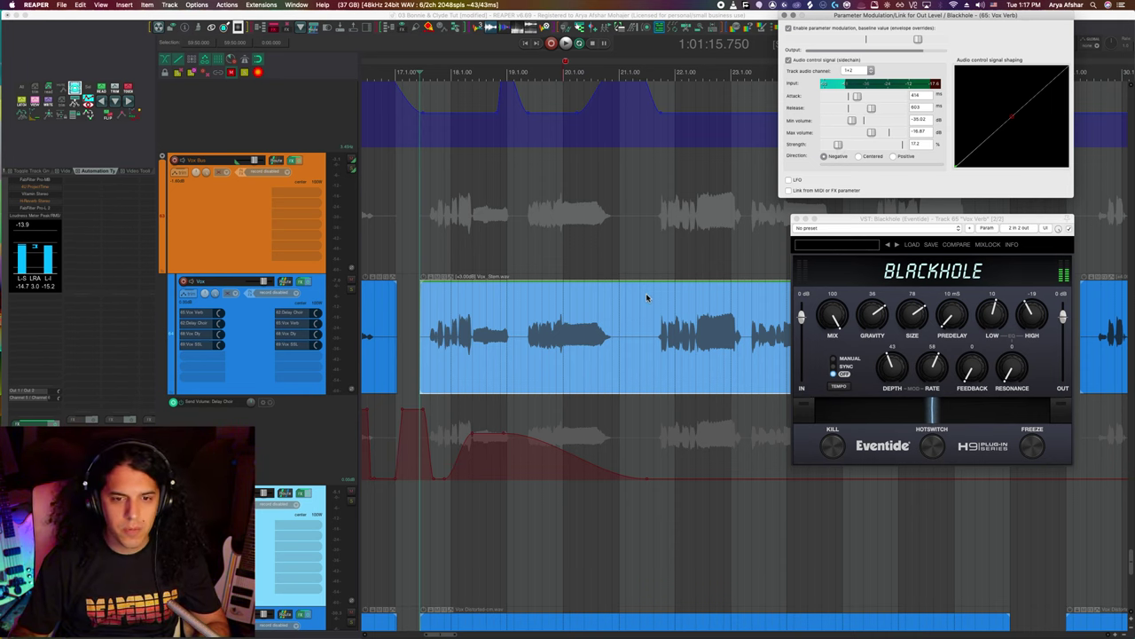
{"action": "key", "text": "space"}
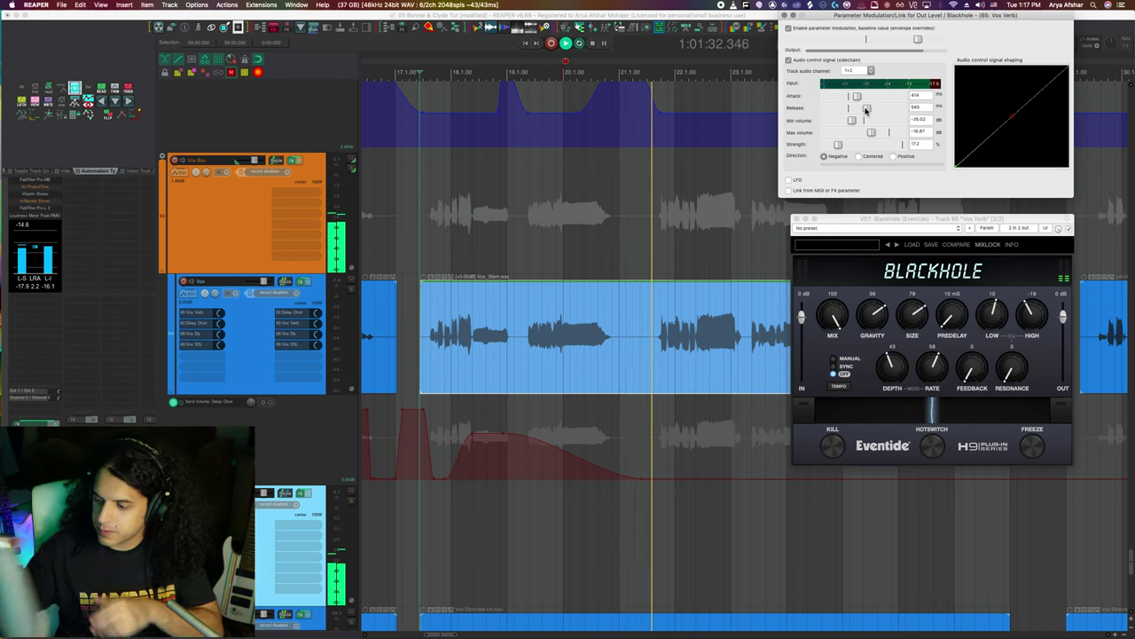
{"action": "left_click_drag", "start_coordinate": [871, 109], "coordinate": [859, 110]}
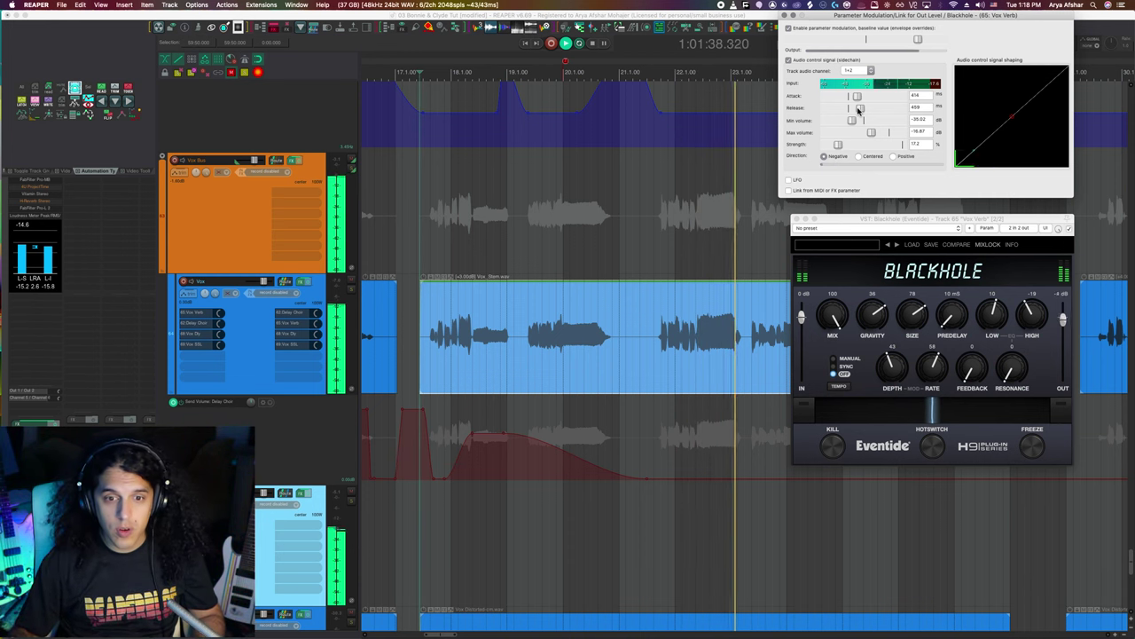
{"action": "left_click_drag", "start_coordinate": [858, 108], "coordinate": [862, 109]}
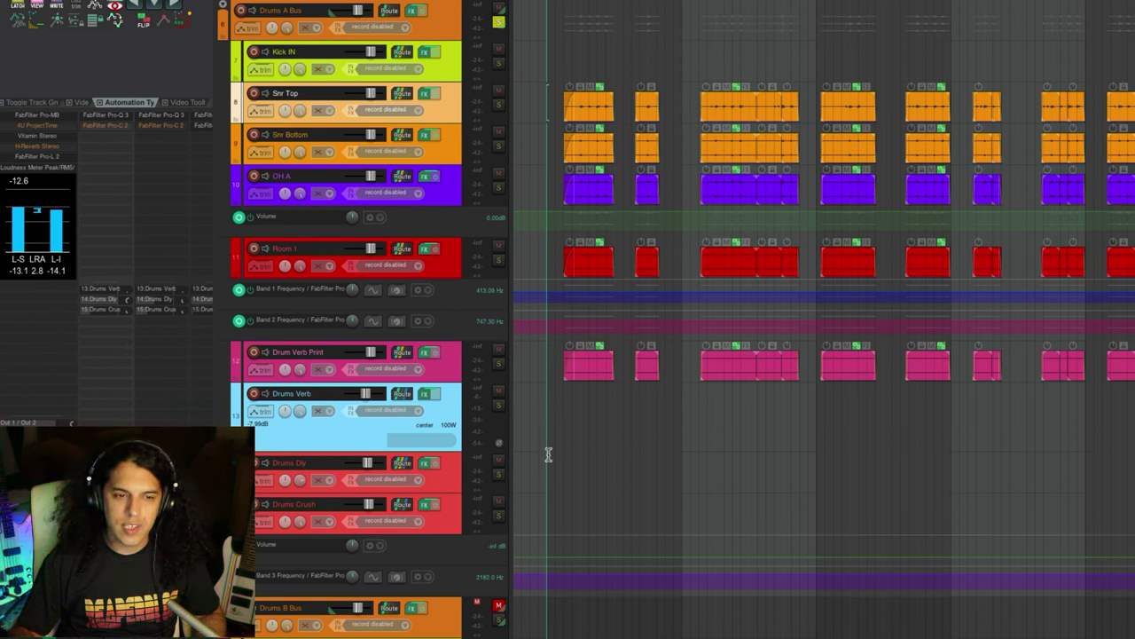
- Select and audition the Drums Dly track, then bring up the FX browser filtered to 'js vol'
{"action": "left_click", "coordinate": [445, 486]}
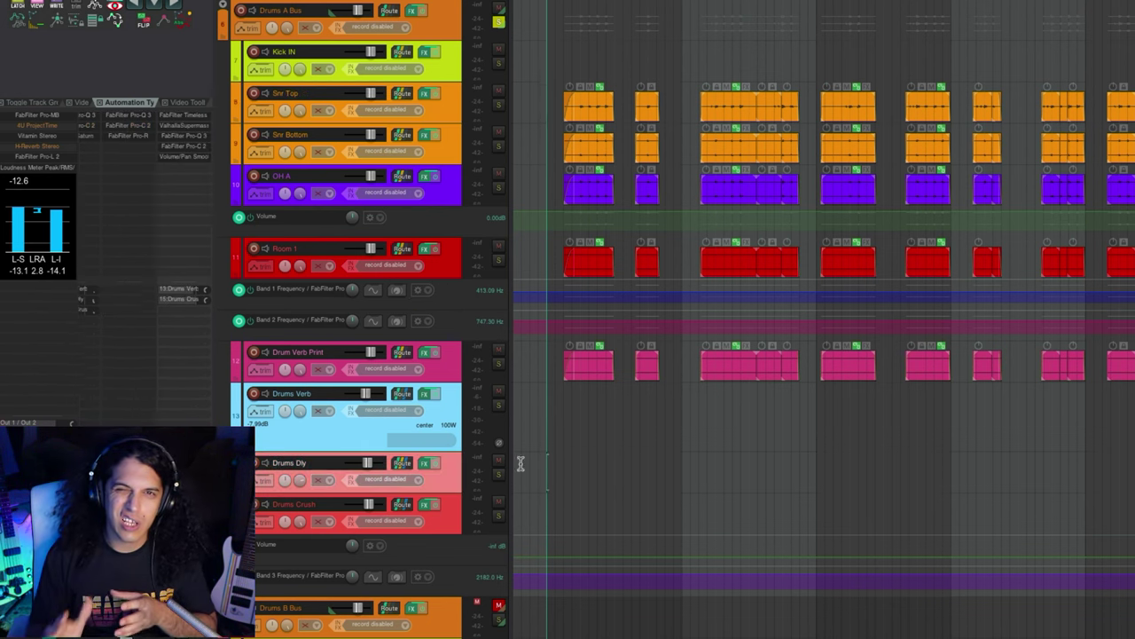
{"action": "key", "text": "space"}
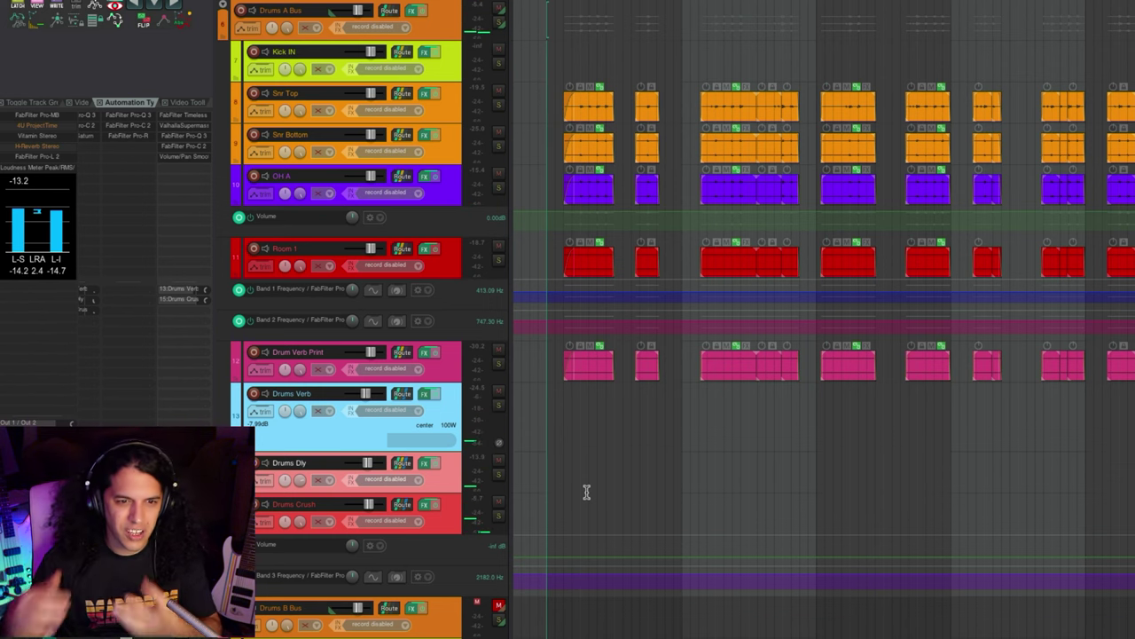
{"action": "key", "text": "space"}
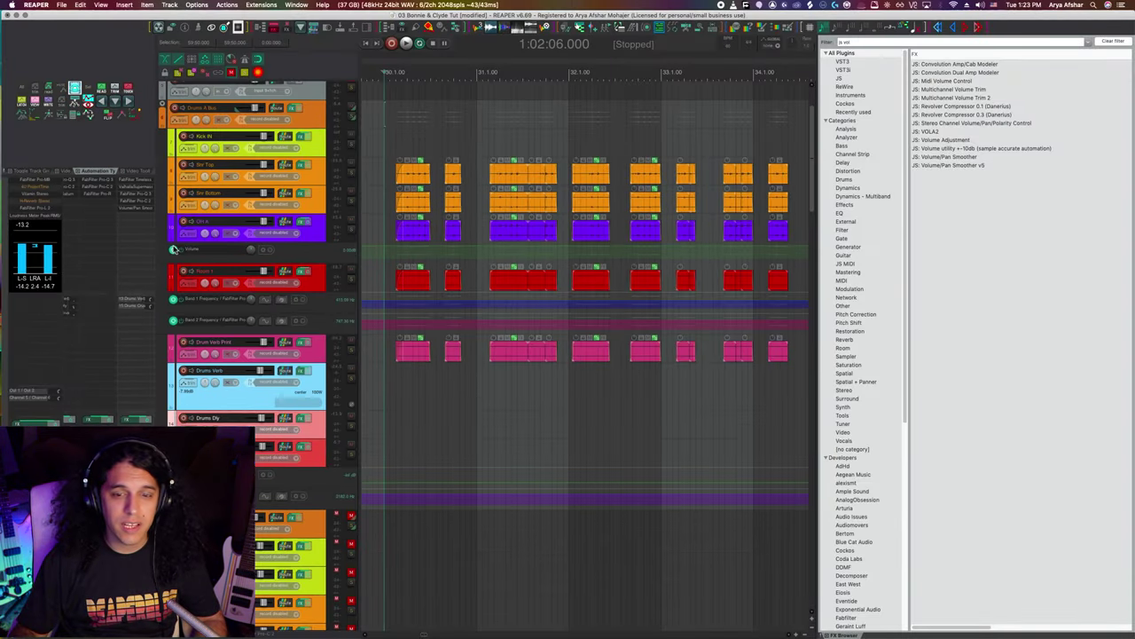
- Add JS Volume/Pan Smoother to Drums Dly and receive Vox Bus on new channels 3/4
{"action": "left_click_drag", "start_coordinate": [138, 213], "coordinate": [138, 212]}
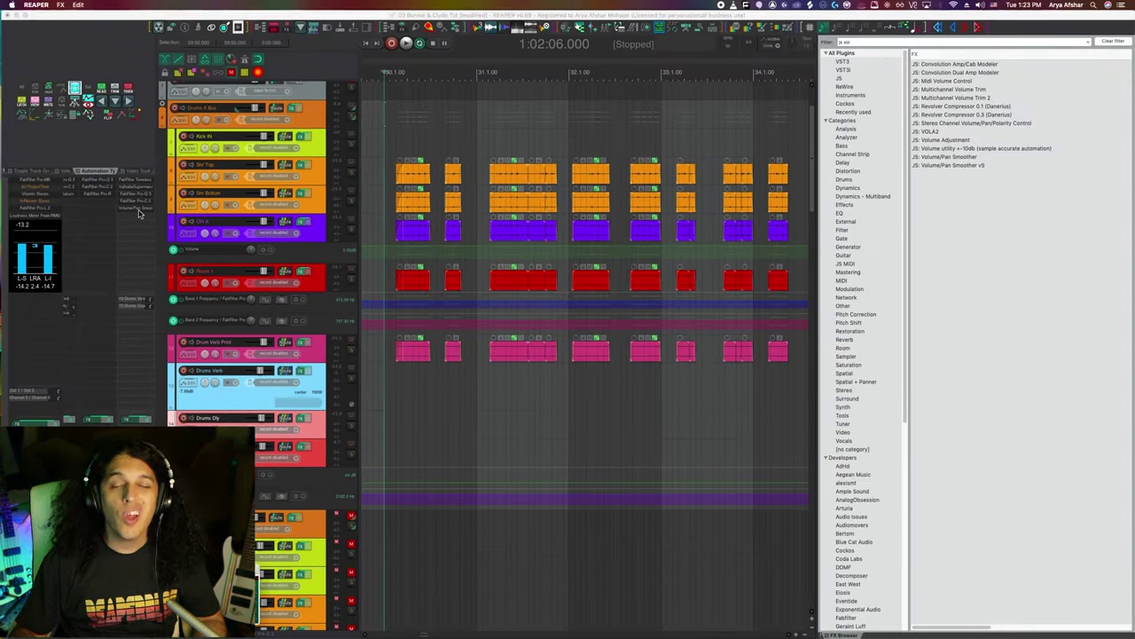
{"action": "left_click_drag", "start_coordinate": [444, 413], "coordinate": [499, 103]}
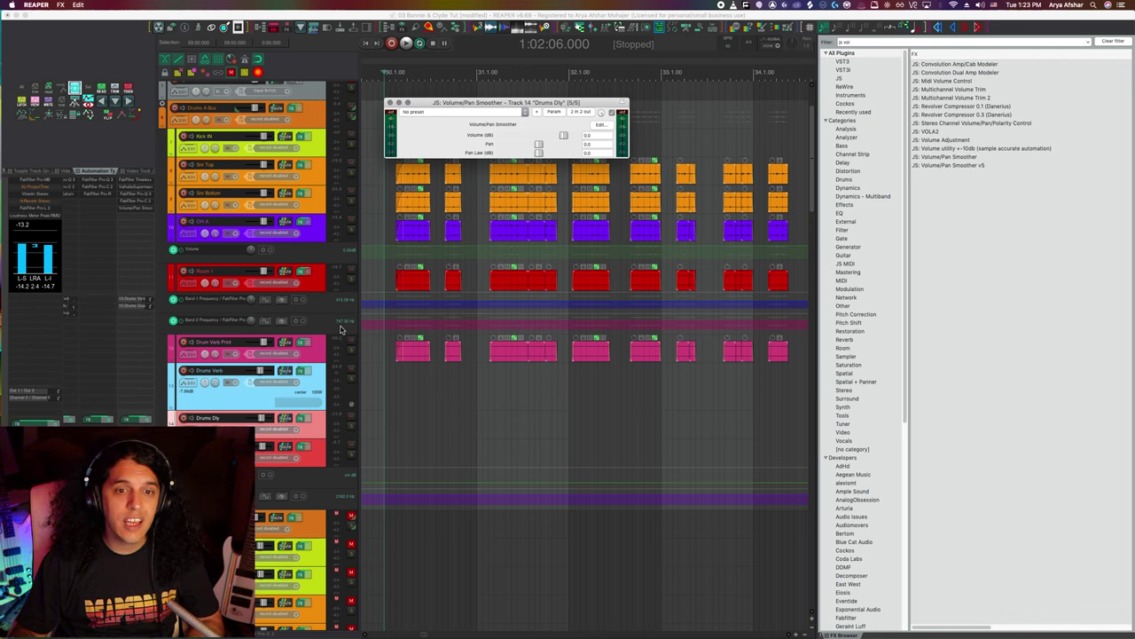
{"action": "left_click", "coordinate": [285, 418]}
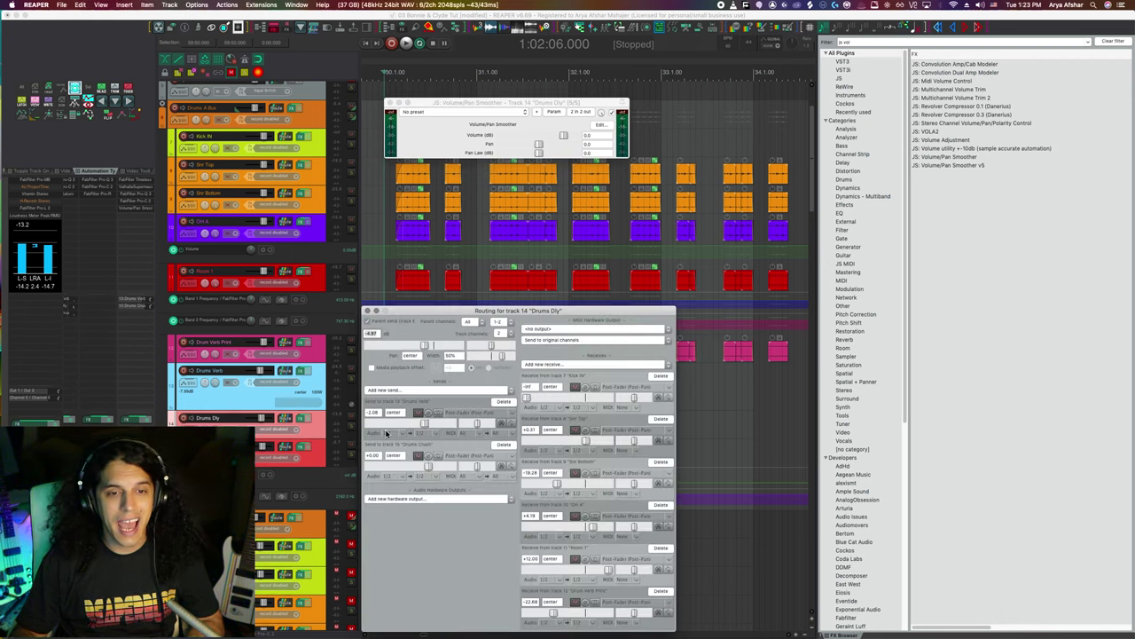
{"action": "left_click", "coordinate": [578, 363]}
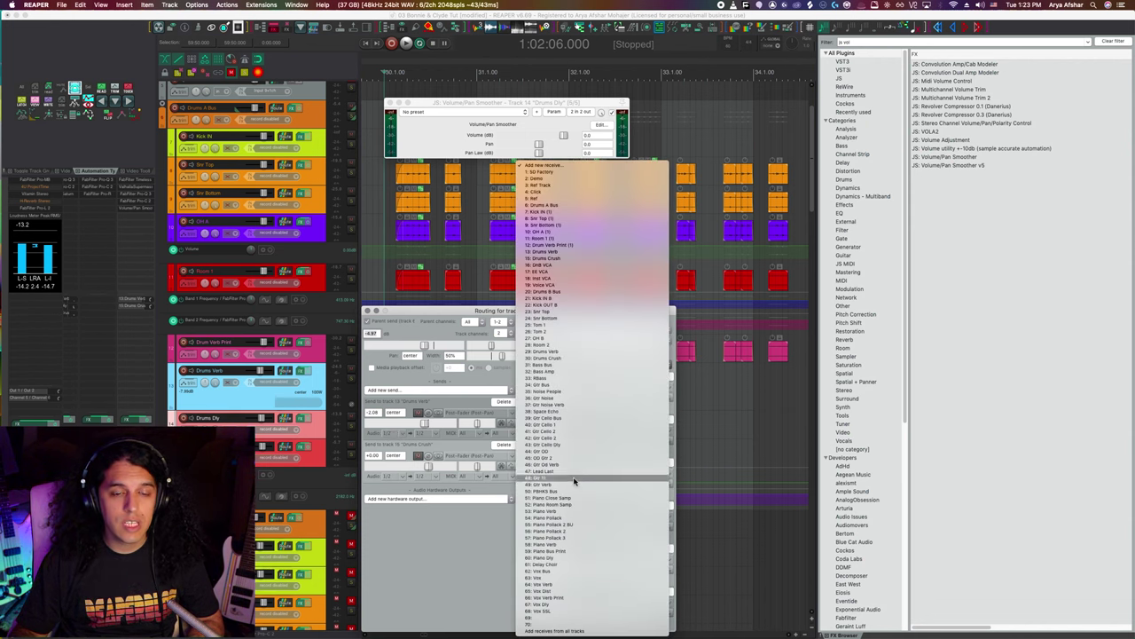
{"action": "left_click", "coordinate": [534, 573]}
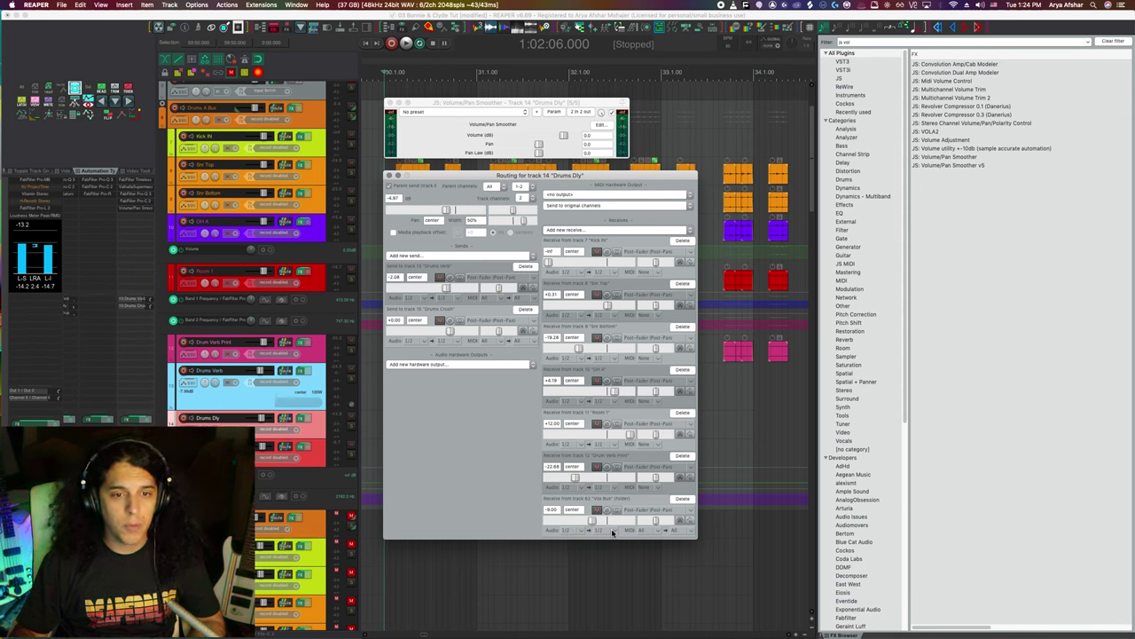
{"action": "left_click", "coordinate": [612, 531]}
{"action": "mouse_move", "coordinate": [637, 566]}
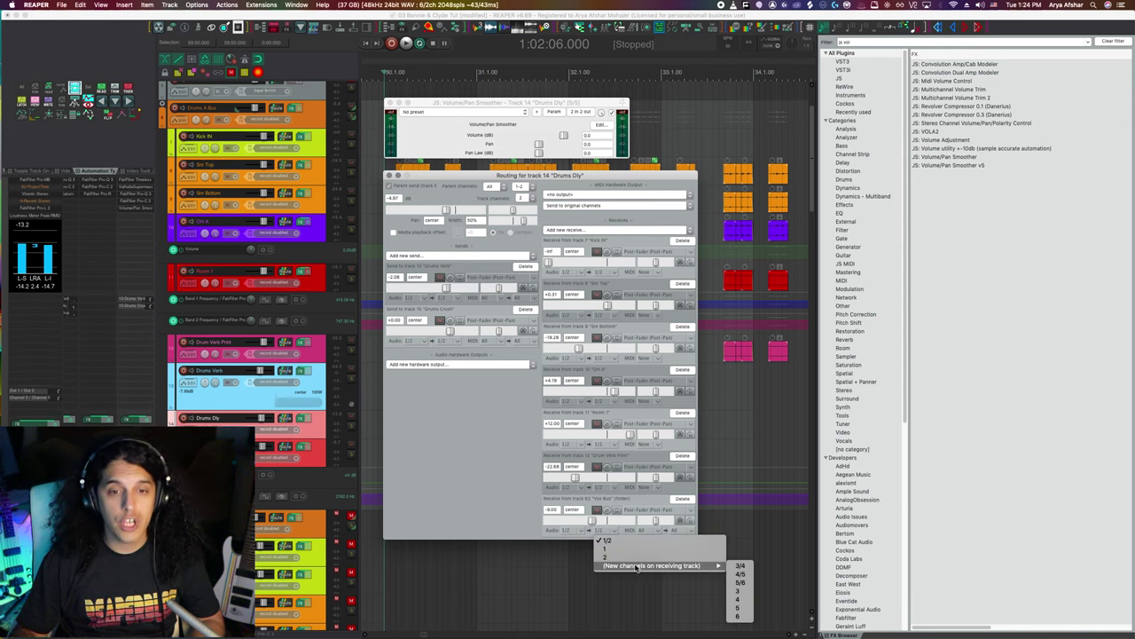
{"action": "left_click", "coordinate": [740, 567]}
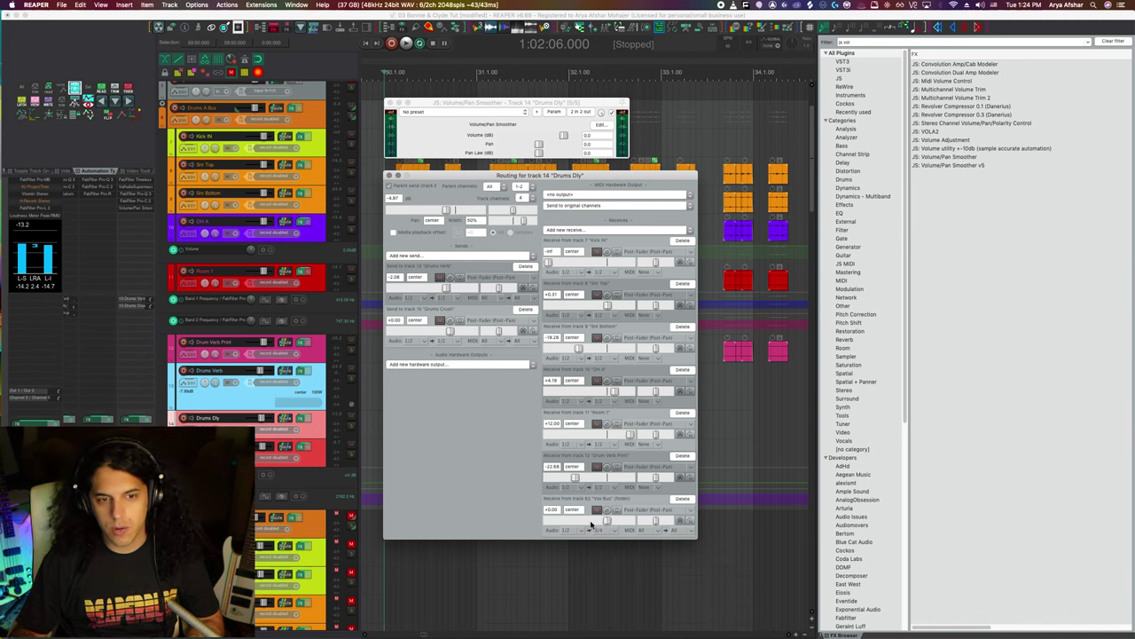
{"action": "left_click", "coordinate": [389, 177]}
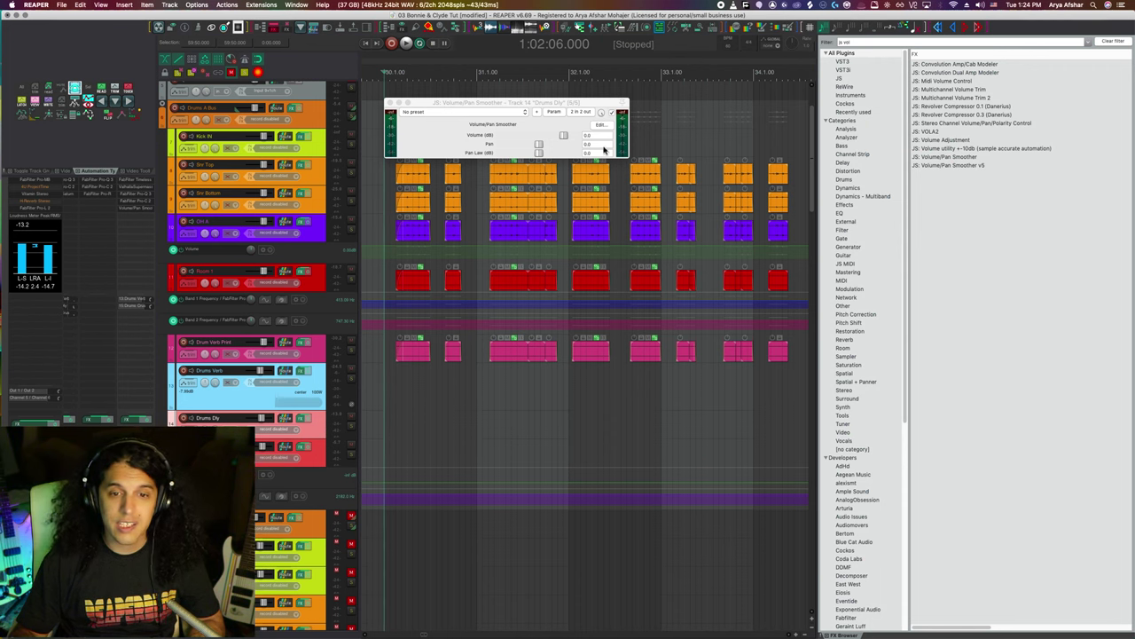
- Modulate the Volume parameter from the audio control signal on track channels 3+4
{"action": "left_click", "coordinate": [589, 113]}
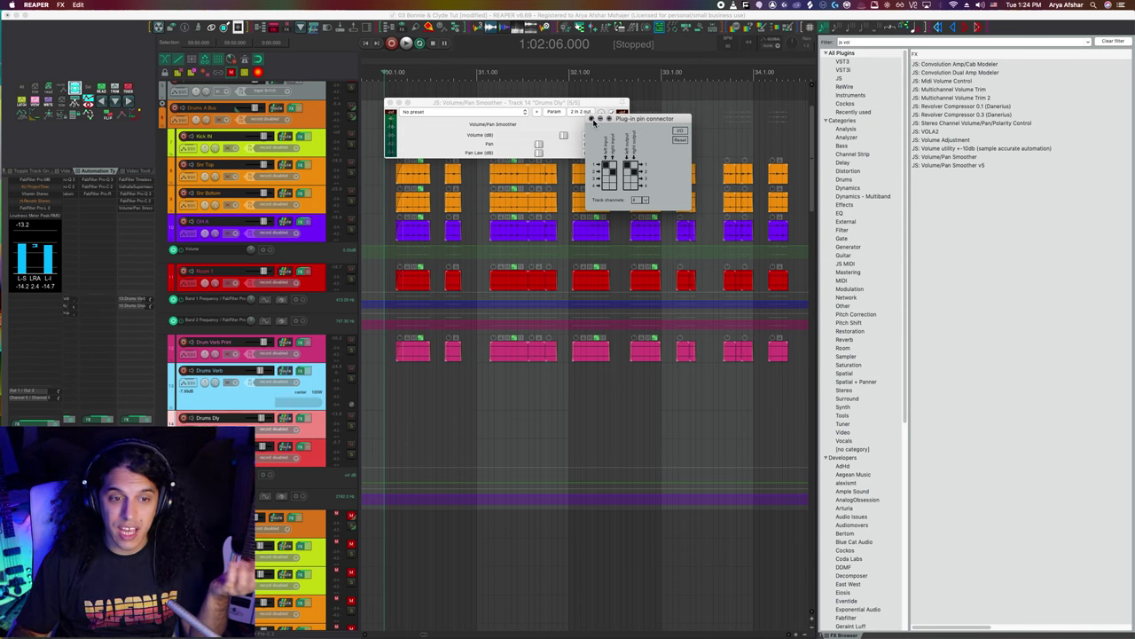
{"action": "left_click", "coordinate": [592, 119]}
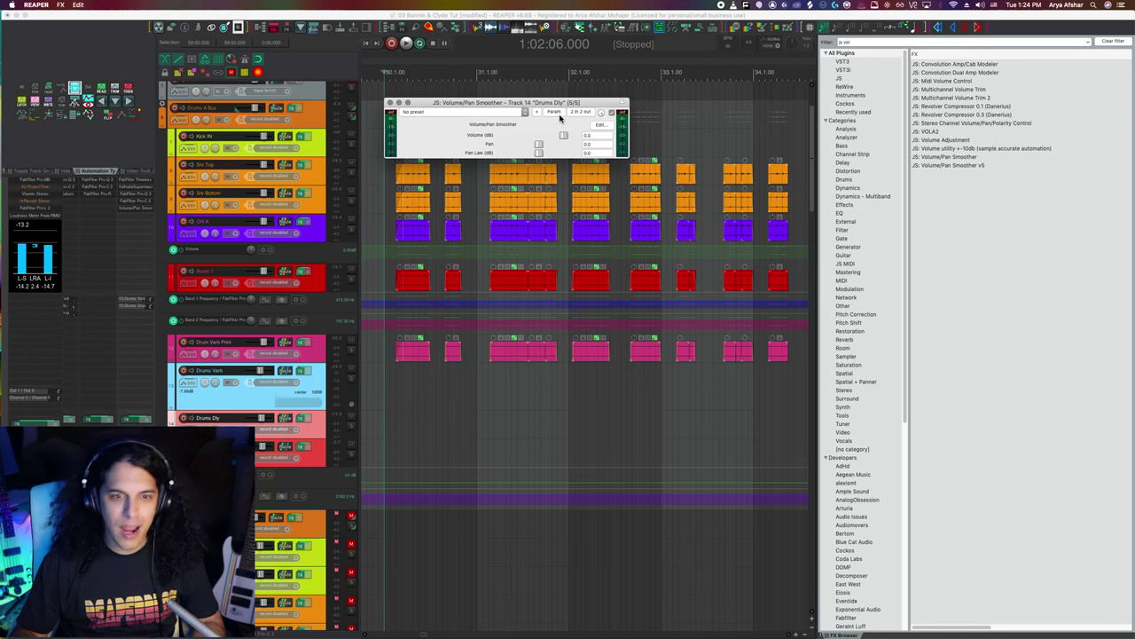
{"action": "left_click", "coordinate": [554, 112]}
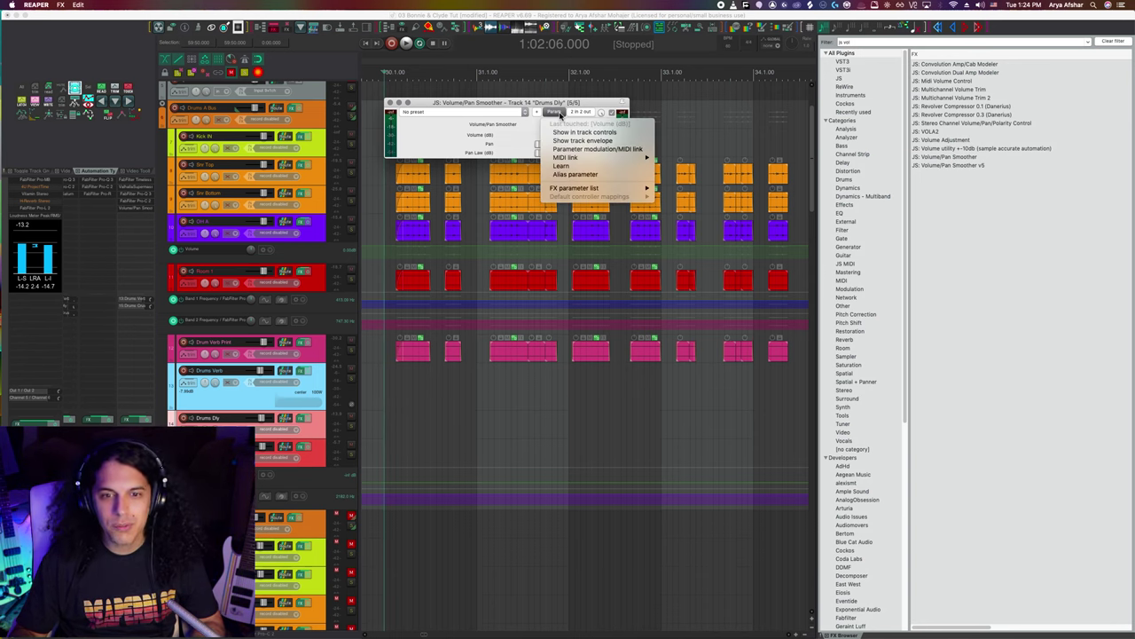
{"action": "left_click", "coordinate": [577, 149]}
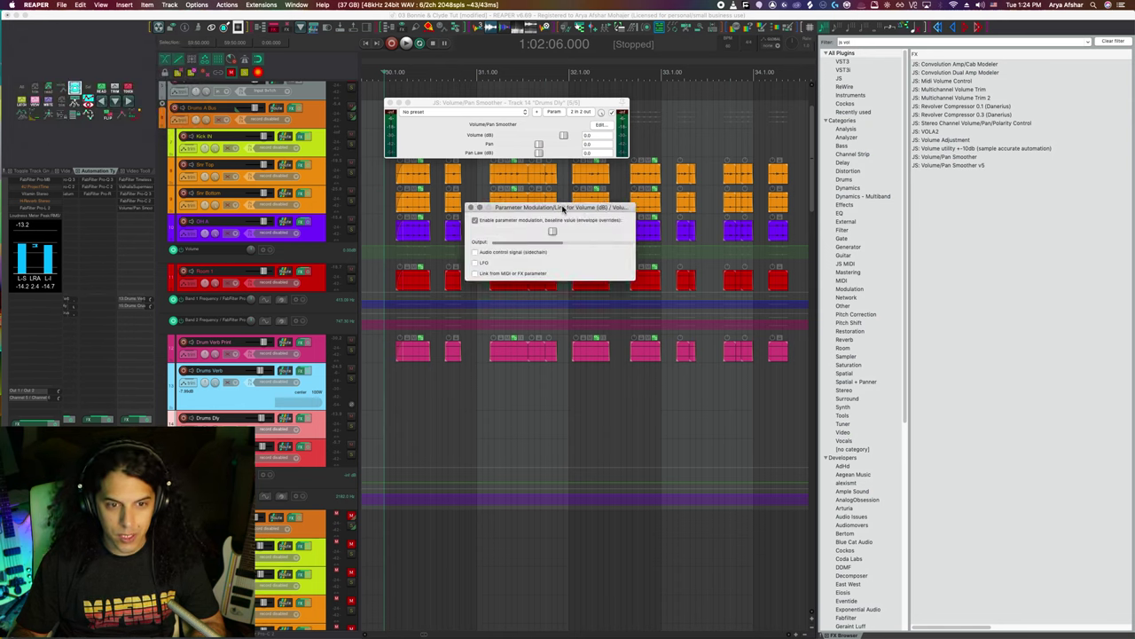
{"action": "left_click_drag", "start_coordinate": [568, 202], "coordinate": [603, 168]}
{"action": "left_click", "coordinate": [515, 214]}
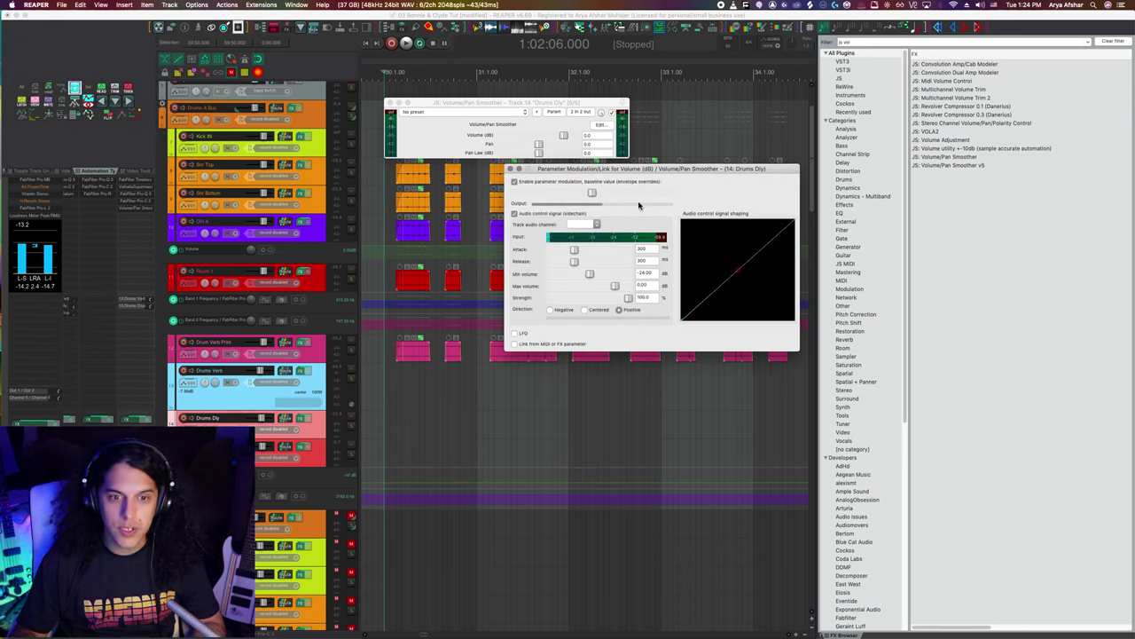
{"action": "left_click", "coordinate": [598, 223]}
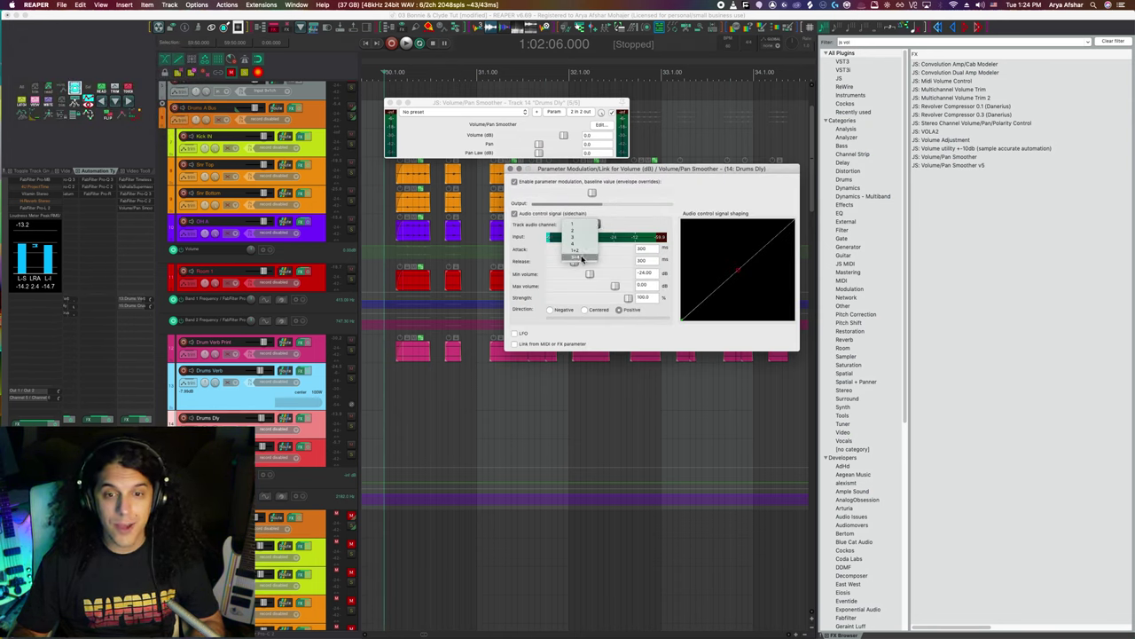
{"action": "left_click", "coordinate": [575, 259]}
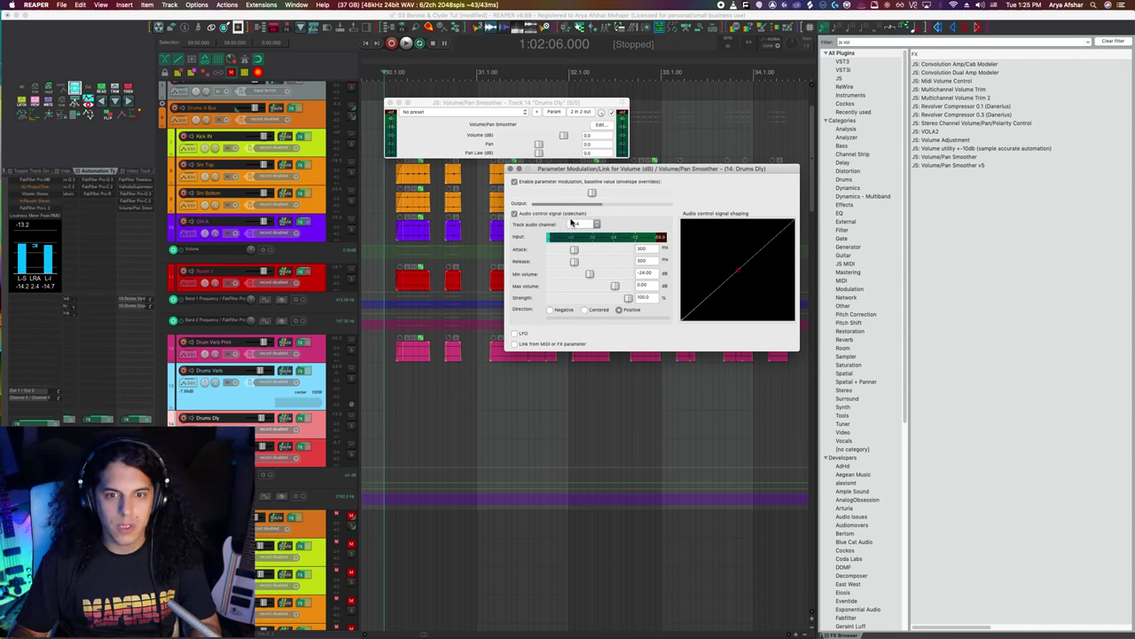
- While playing back, lower the baseline volume to -5.3, then stop
{"action": "key", "text": "space"}
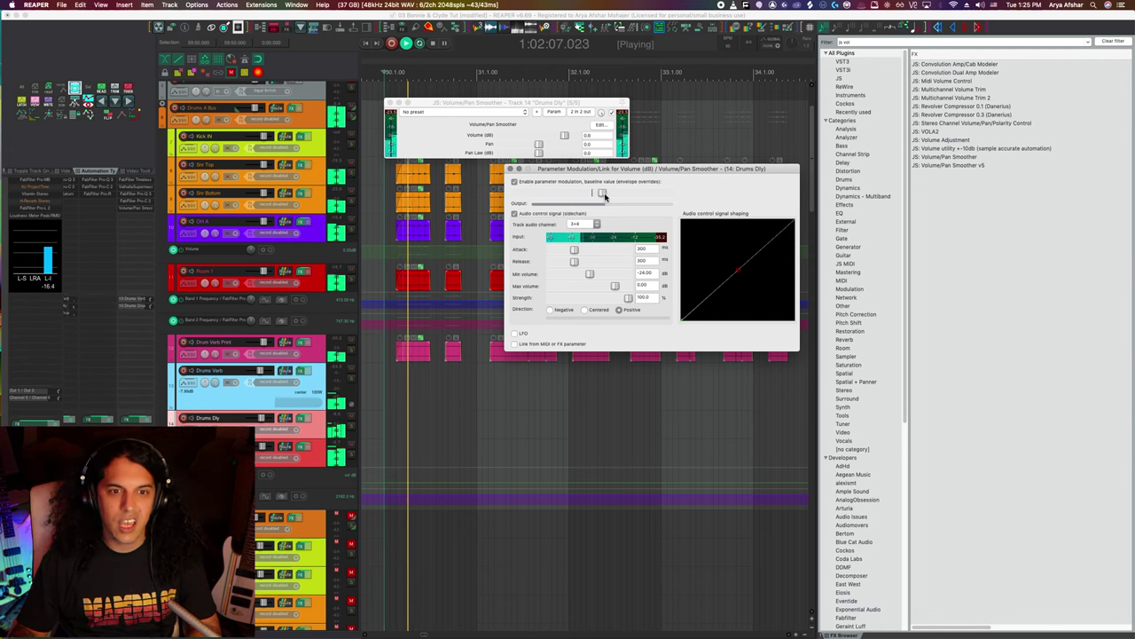
{"action": "left_click_drag", "start_coordinate": [606, 197], "coordinate": [592, 198]}
{"action": "key", "text": "space"}
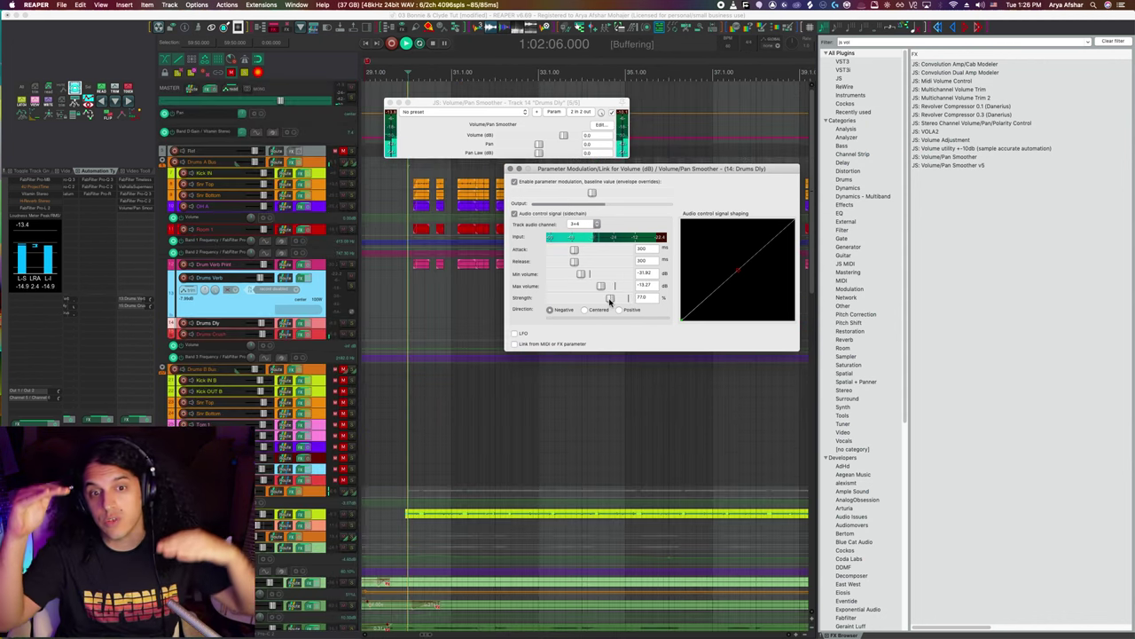
- Set modulation strength to about 22%, max volume to -15.36 dB and attack to 281 ms
{"action": "left_click_drag", "start_coordinate": [610, 301], "coordinate": [570, 298]}
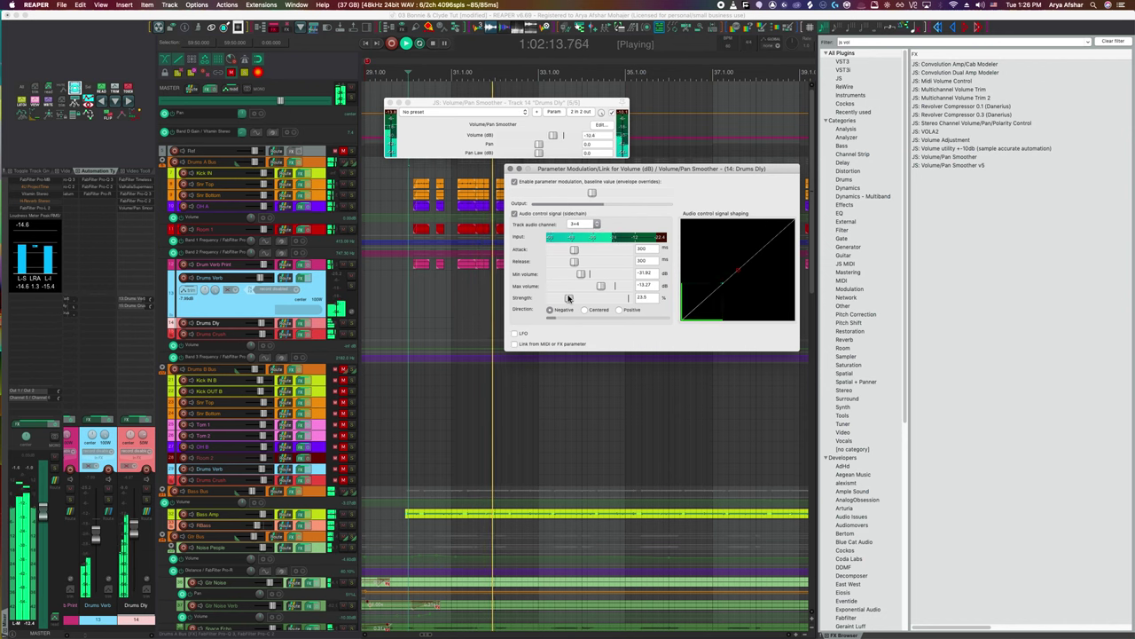
{"action": "left_click_drag", "start_coordinate": [569, 298], "coordinate": [564, 253]}
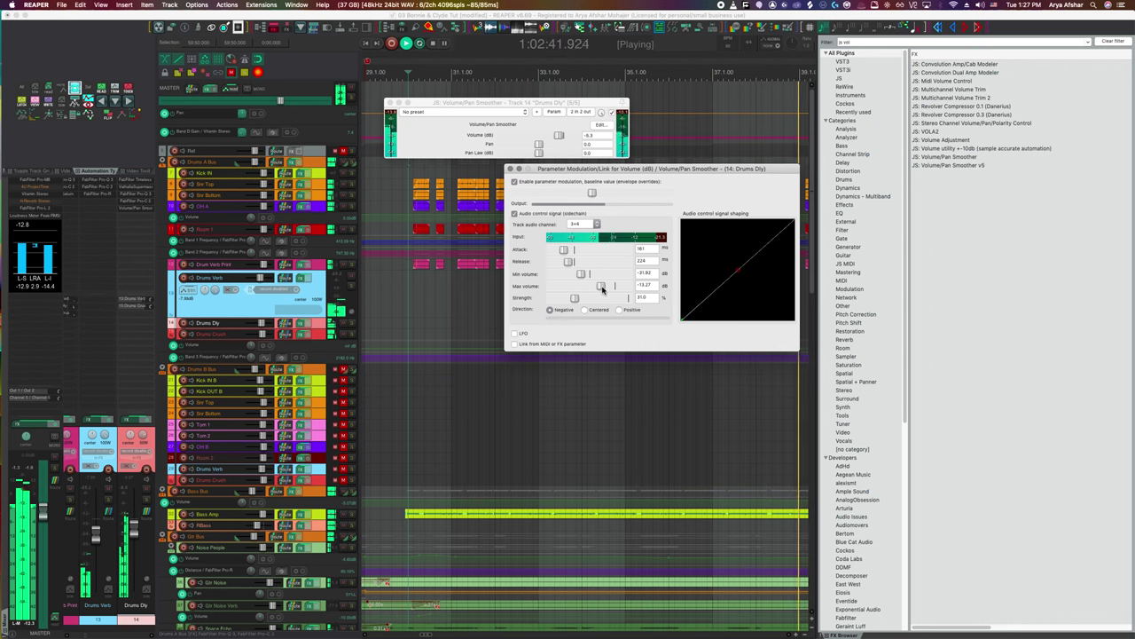
{"action": "left_click_drag", "start_coordinate": [603, 289], "coordinate": [569, 300]}
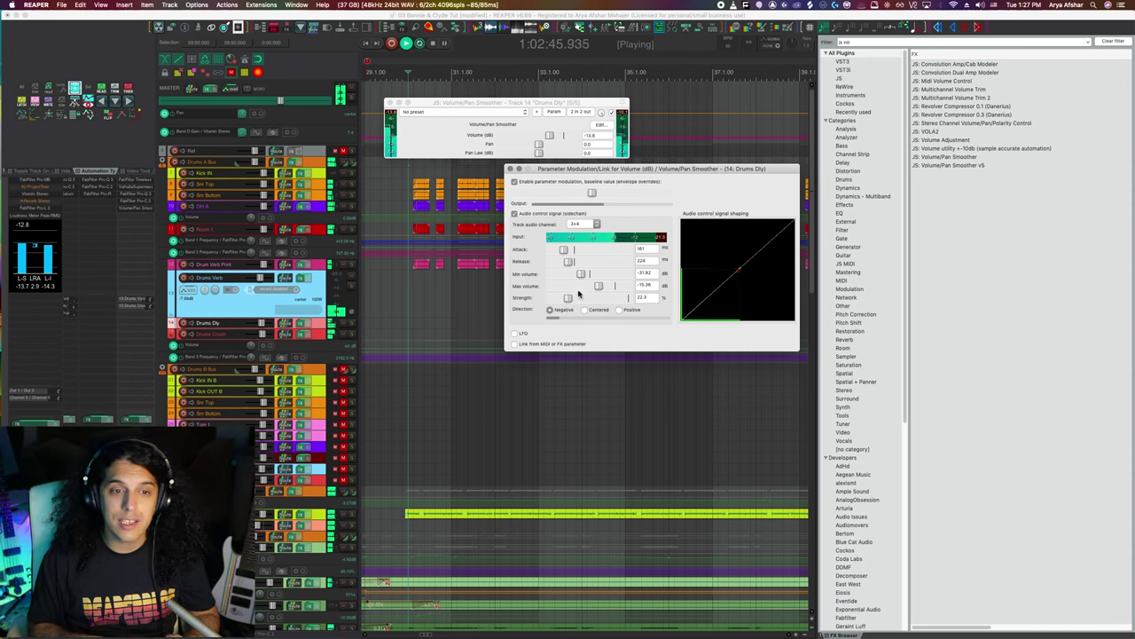
{"action": "left_click_drag", "start_coordinate": [565, 254], "coordinate": [574, 254]}
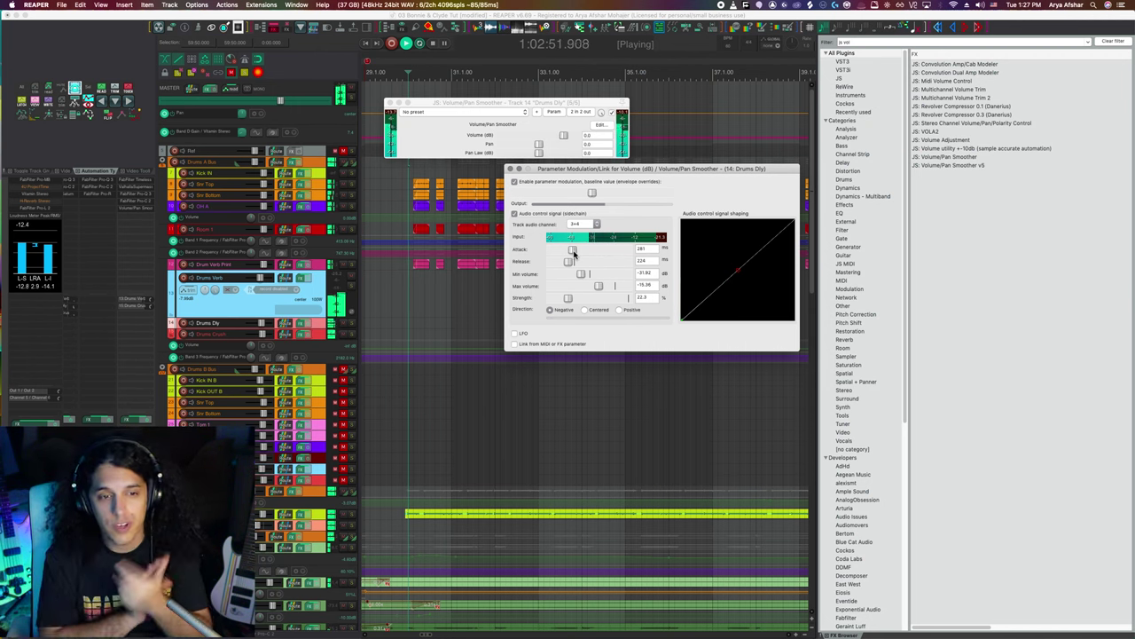
- Lower the volume modulation strength to 14.8, stop playback and add ReaEQ to Drums Dly
{"action": "left_click_drag", "start_coordinate": [568, 298], "coordinate": [564, 298]}
{"action": "key", "text": "space"}
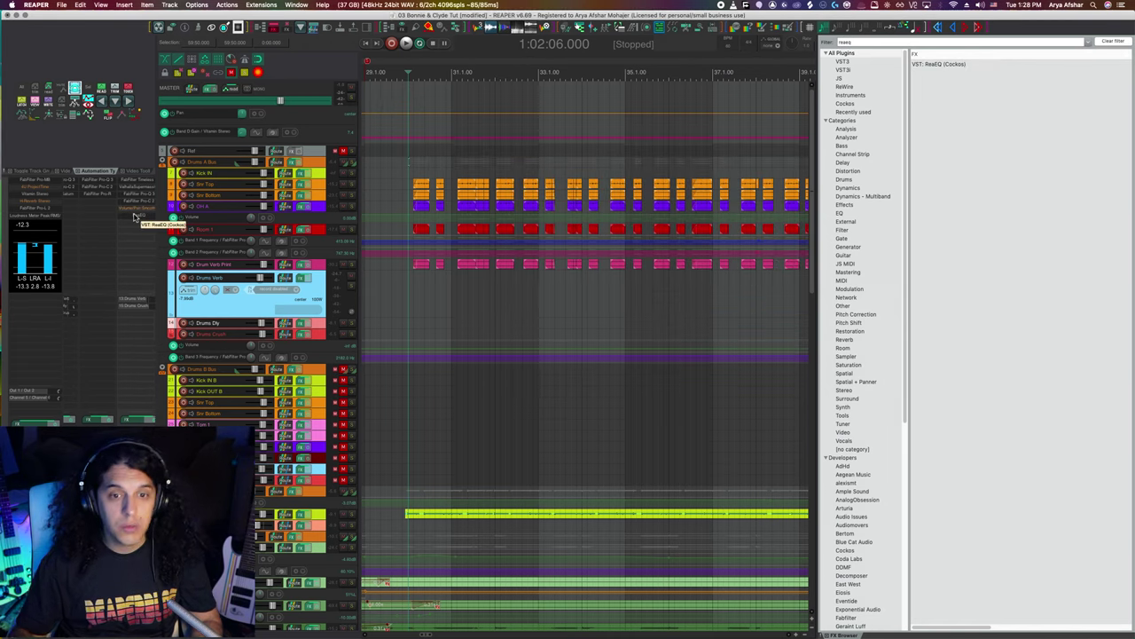
{"action": "double_click", "coordinate": [140, 216]}
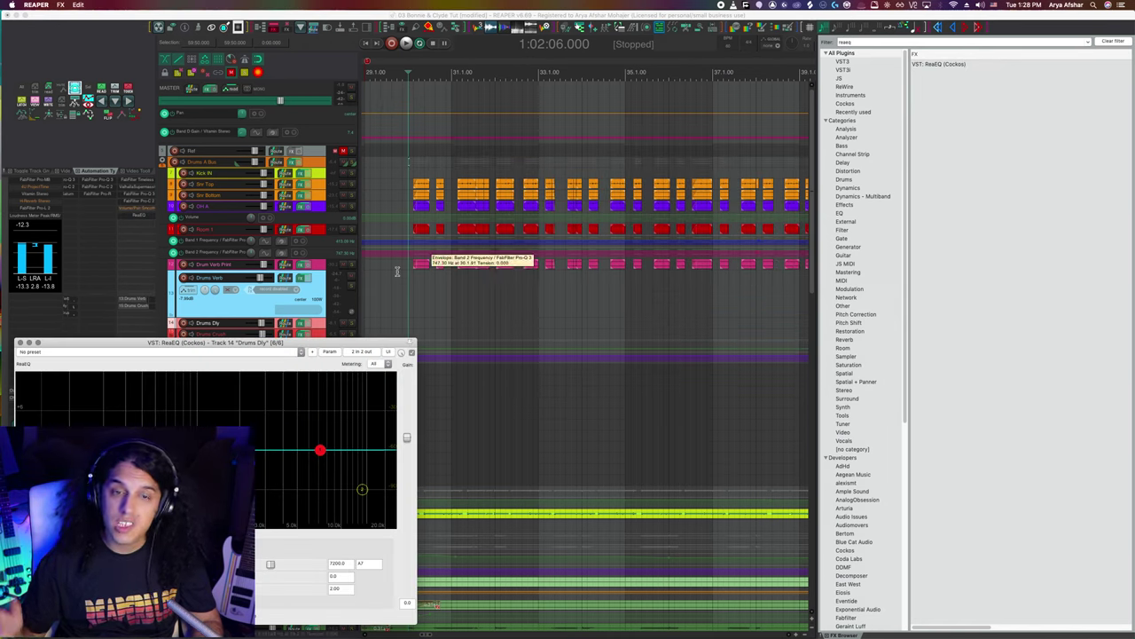
{"action": "left_click_drag", "start_coordinate": [305, 344], "coordinate": [785, 259]}
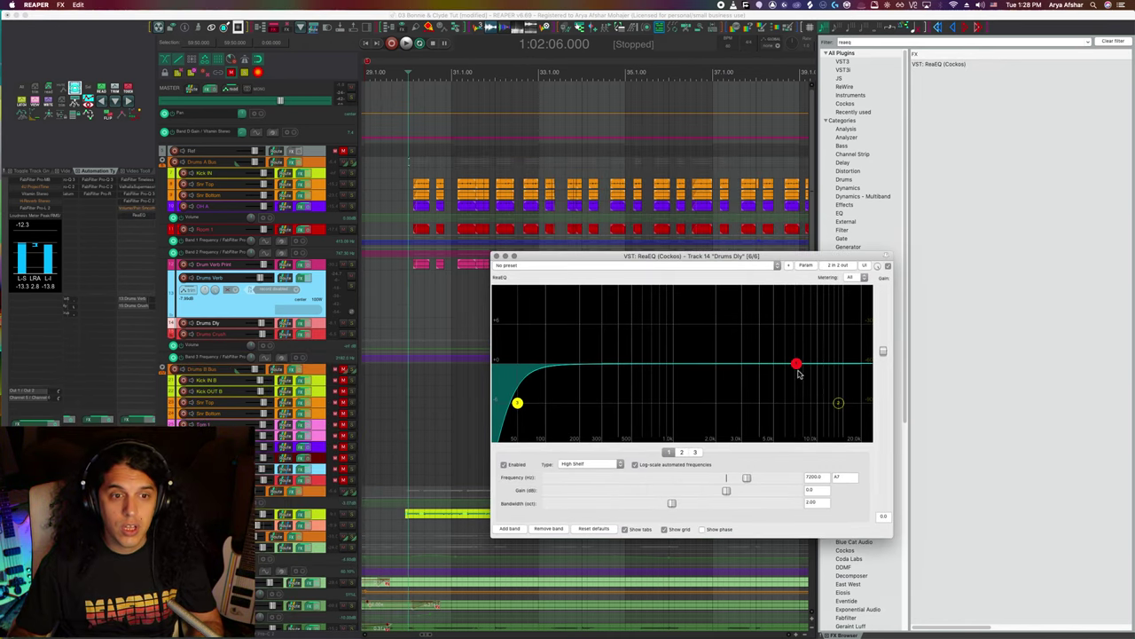
- Make ReaEQ band 1 a 0 dB, 3.20-octave bell at about 3033 Hz
{"action": "left_click_drag", "start_coordinate": [797, 370], "coordinate": [742, 387]}
{"action": "scroll", "coordinate": [743, 386], "scroll_direction": "up", "scroll_amount": 4}
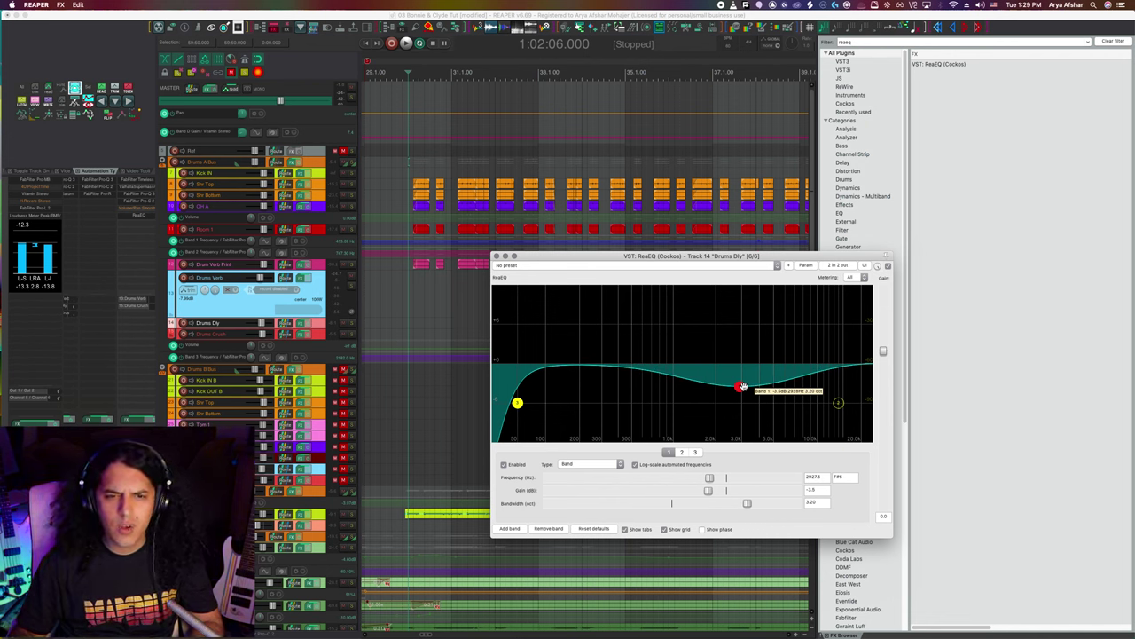
{"action": "left_click_drag", "start_coordinate": [743, 387], "coordinate": [745, 363]}
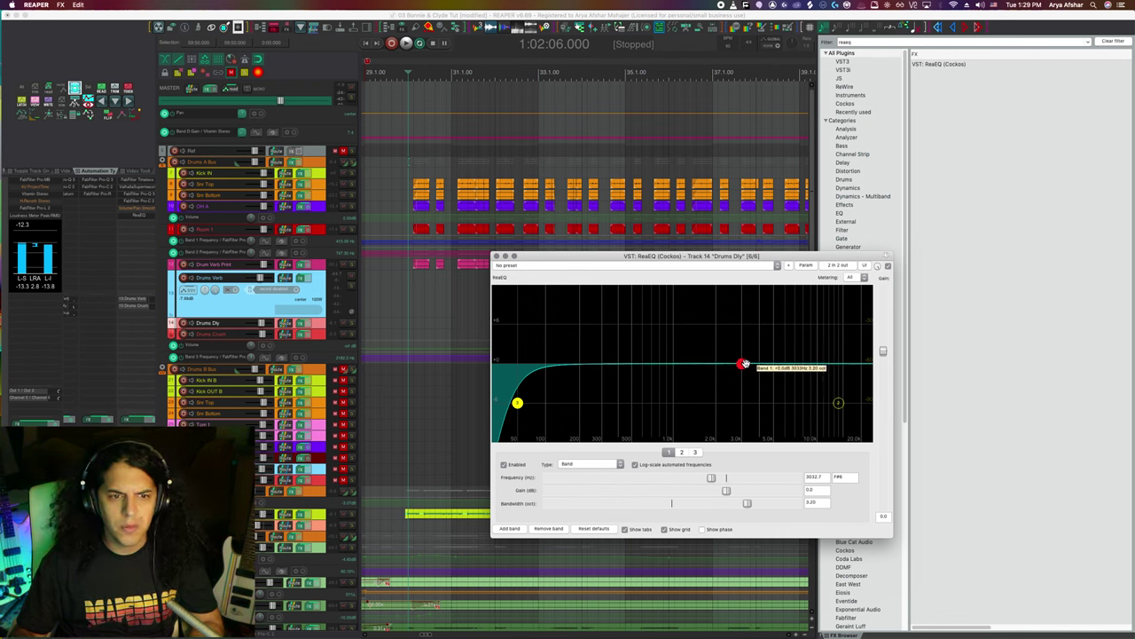
{"action": "left_click_drag", "start_coordinate": [726, 491], "coordinate": [726, 491]}
{"action": "left_click", "coordinate": [806, 265]}
{"action": "left_click", "coordinate": [843, 306]}
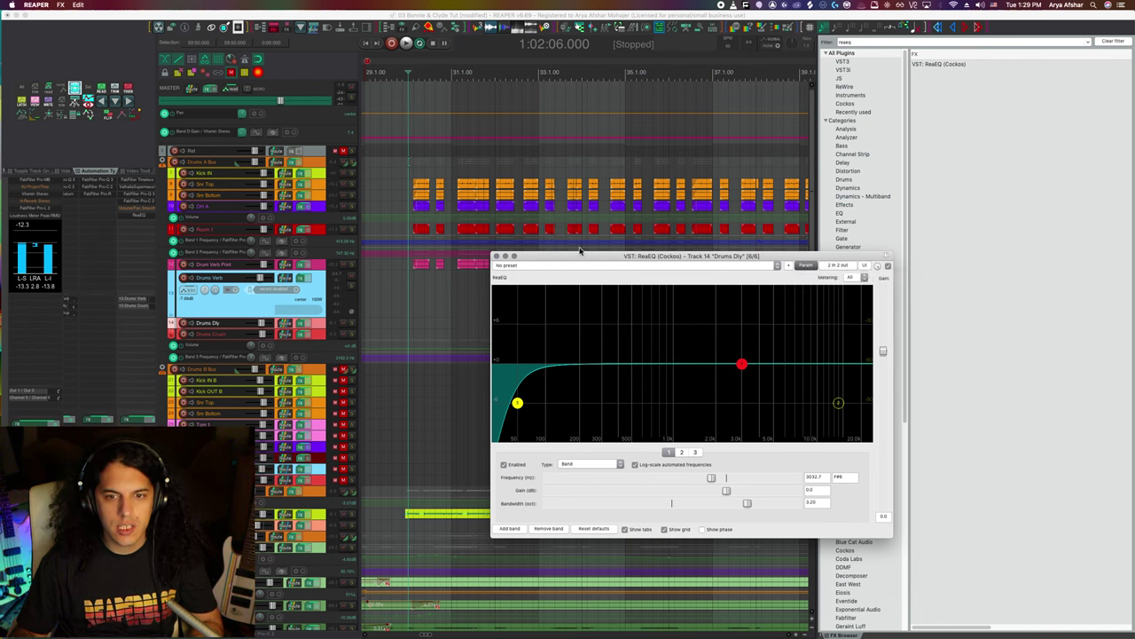
- Drive band 1 gain from sidechain channels 3+4 in the Negative direction, then play back
{"action": "left_click_drag", "start_coordinate": [105, 56], "coordinate": [613, 87]}
{"action": "left_click", "coordinate": [531, 128]}
{"action": "left_click", "coordinate": [603, 139]}
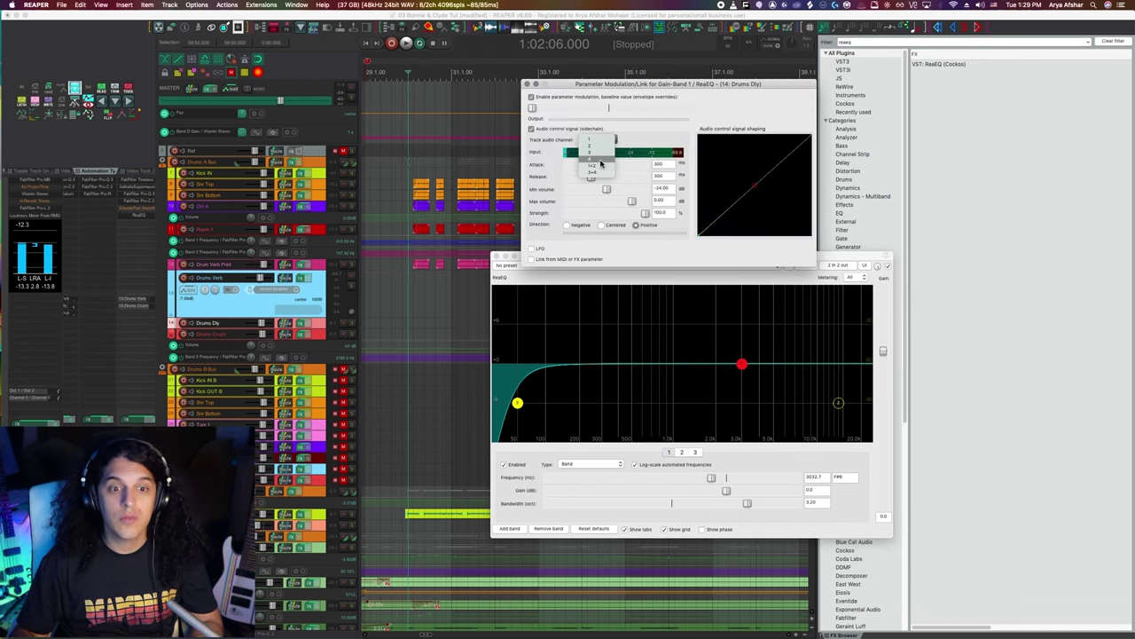
{"action": "left_click", "coordinate": [600, 171]}
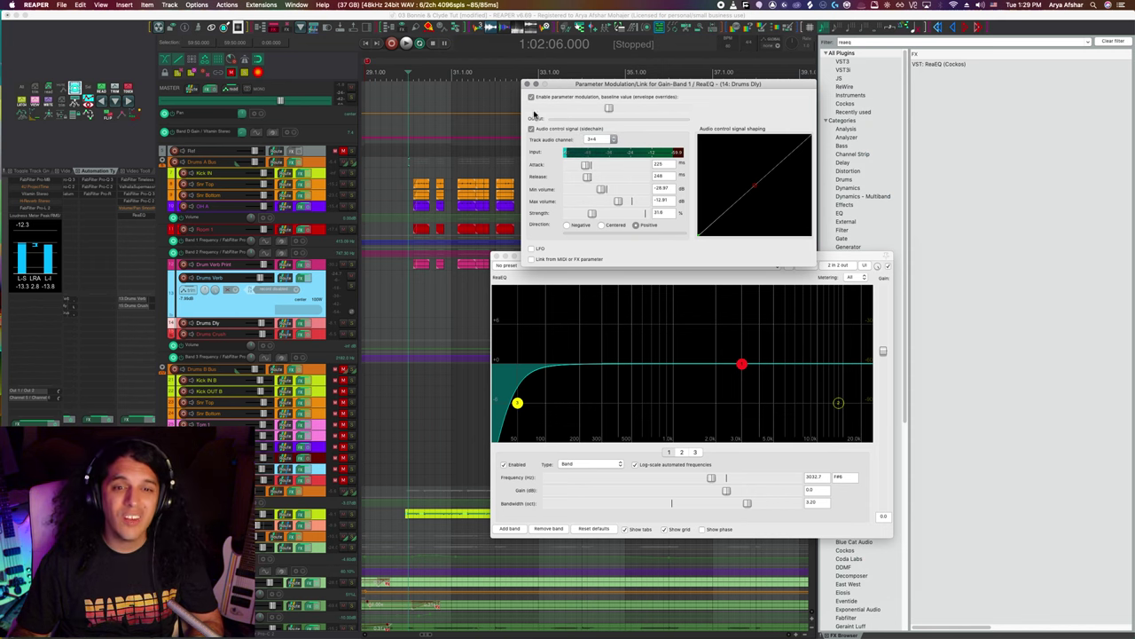
{"action": "left_click", "coordinate": [583, 224]}
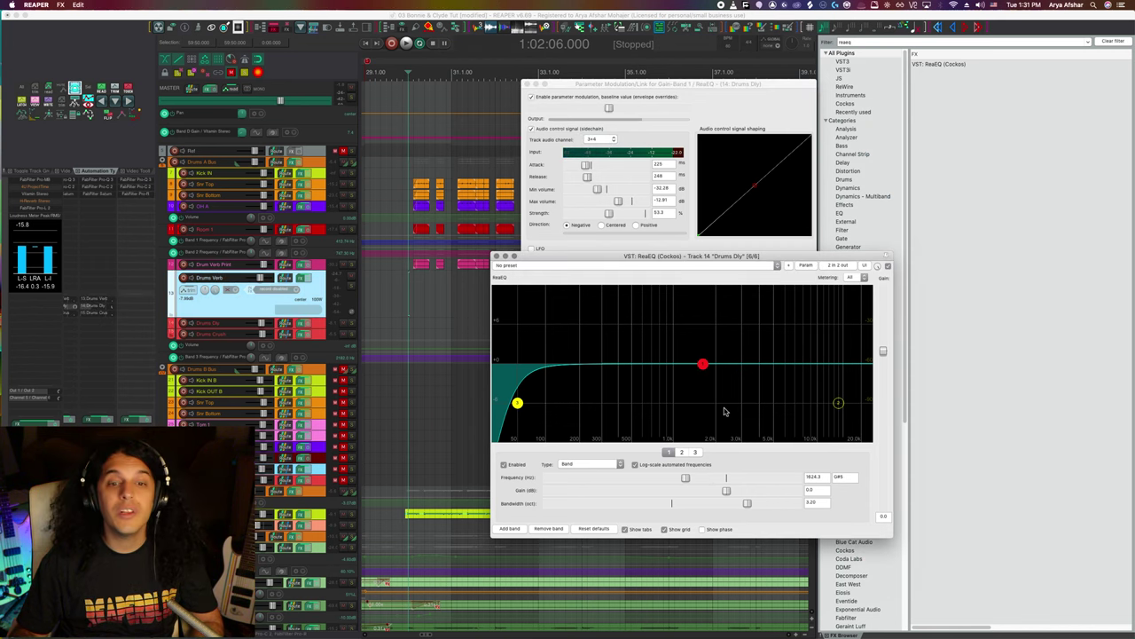
{"action": "key", "text": "space"}
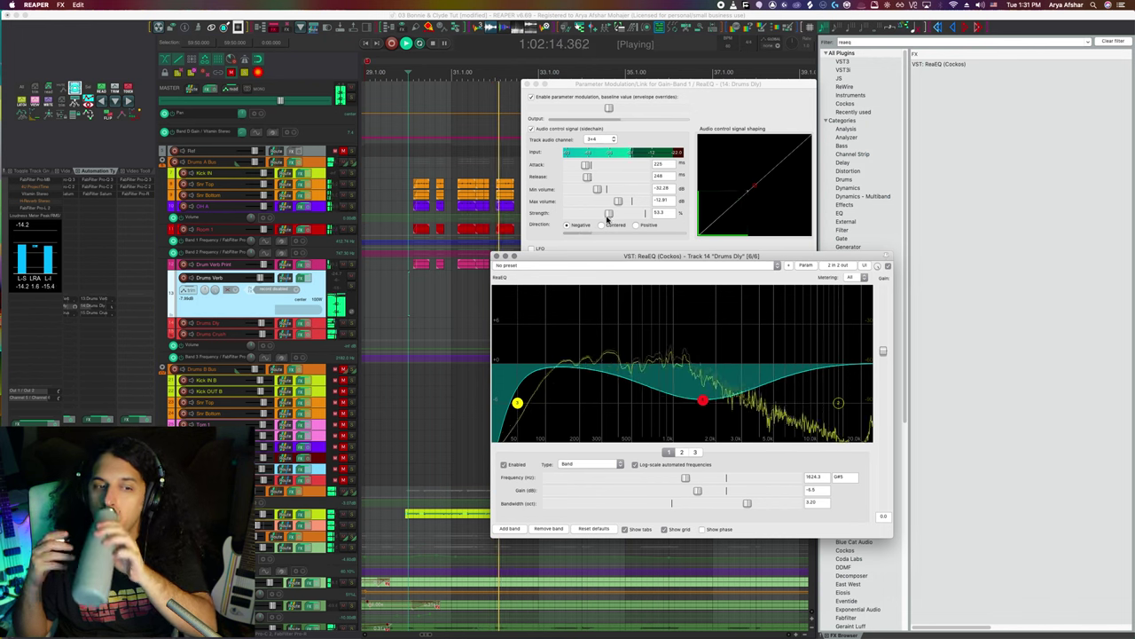
- Adjust the band 1 gain modulation strength and shorten attack to 98 ms, then stop playback
{"action": "left_click_drag", "start_coordinate": [608, 213], "coordinate": [601, 218]}
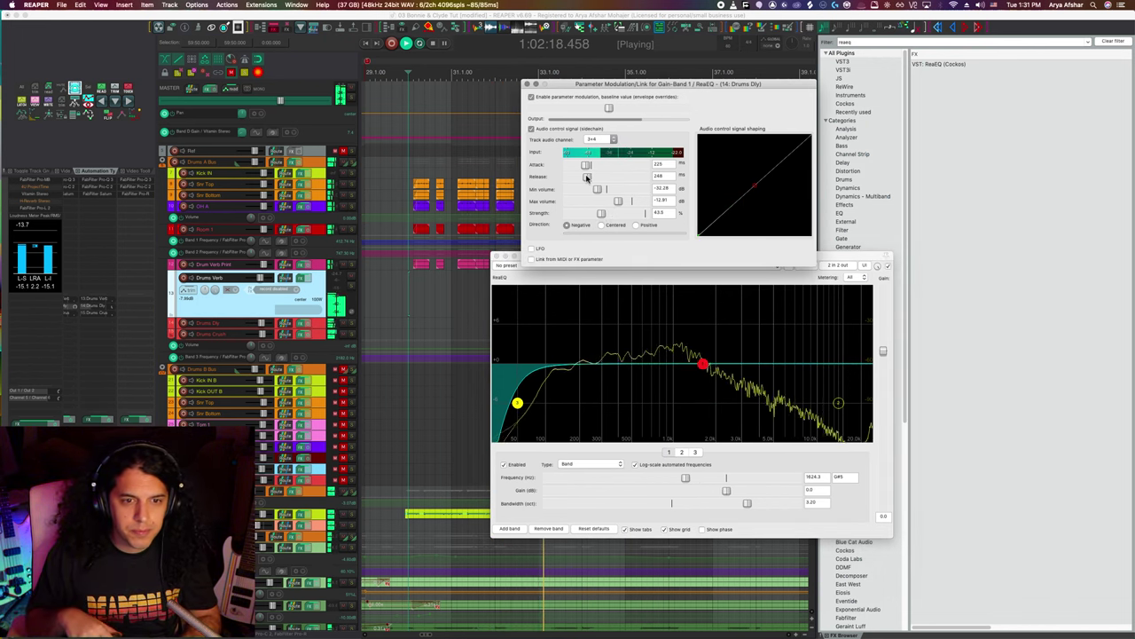
{"action": "left_click_drag", "start_coordinate": [586, 165], "coordinate": [575, 165]}
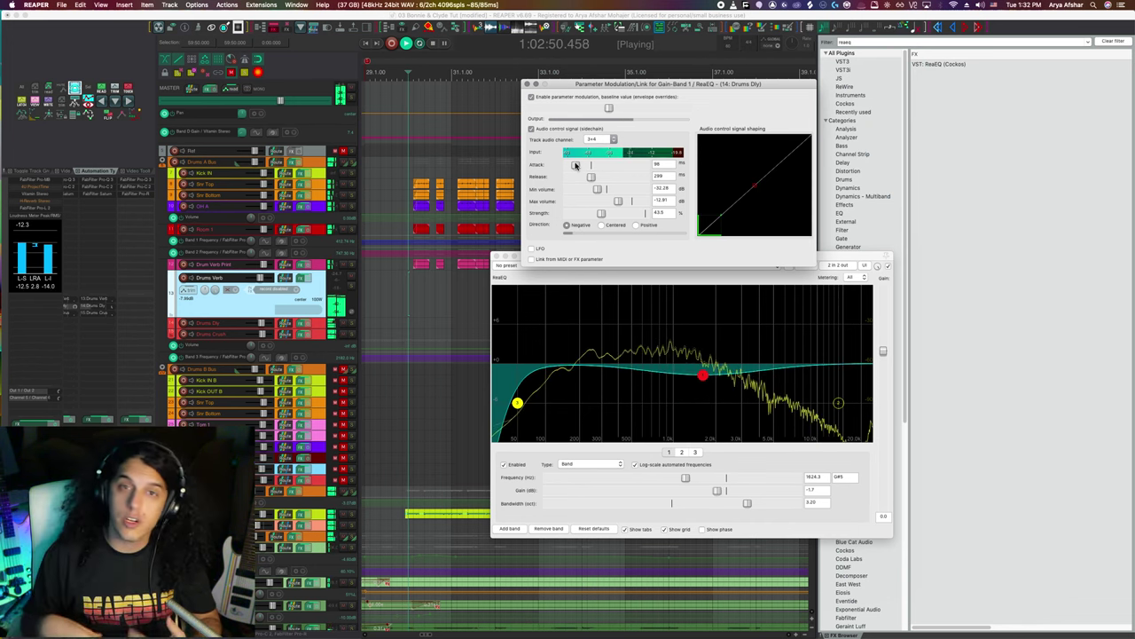
{"action": "key", "text": "space"}
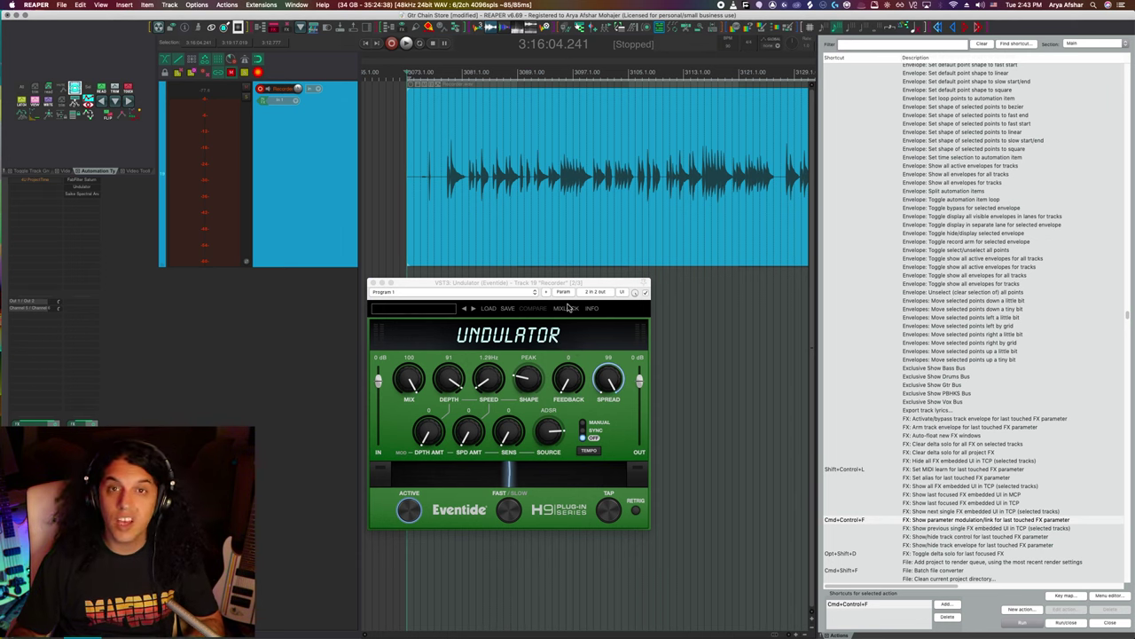
- Review the Undulator SPEED modulation settings, then reopen them with the Cmd+Control+F shortcut
{"action": "left_click", "coordinate": [482, 381]}
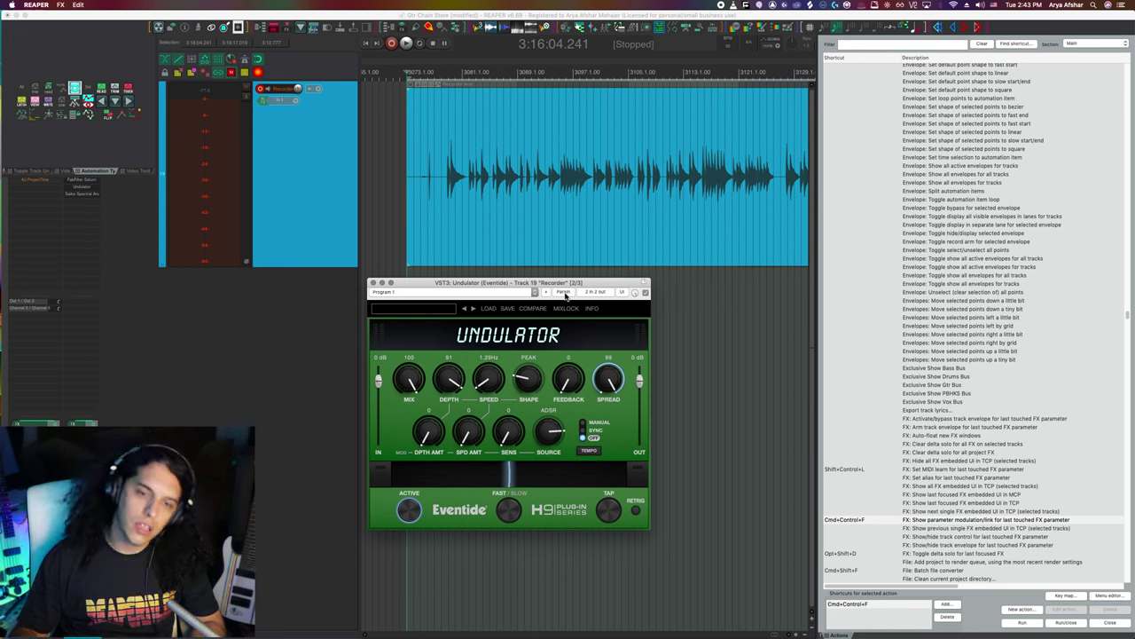
{"action": "left_click", "coordinate": [565, 296]}
{"action": "left_click", "coordinate": [585, 331]}
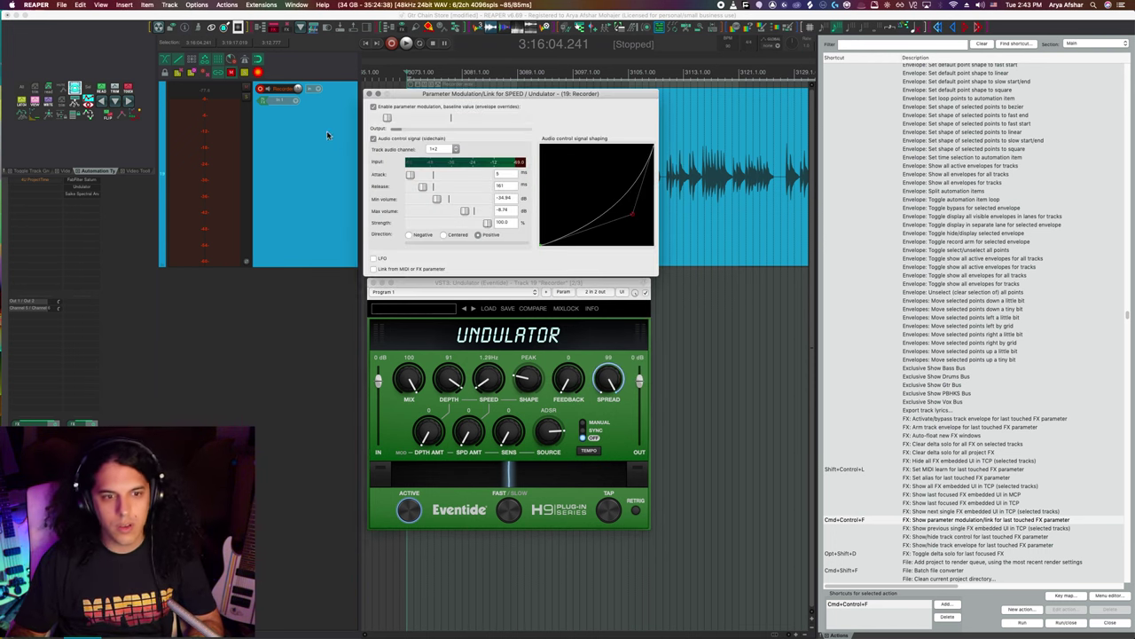
{"action": "left_click", "coordinate": [371, 94]}
{"action": "left_click", "coordinate": [918, 522]}
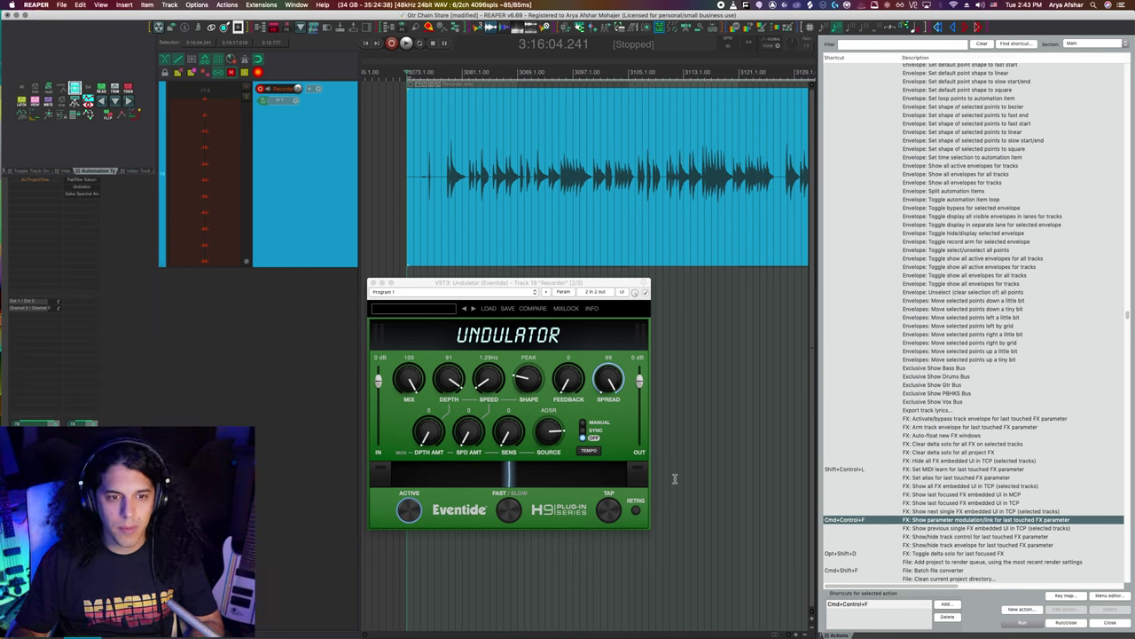
{"action": "left_click", "coordinate": [491, 386]}
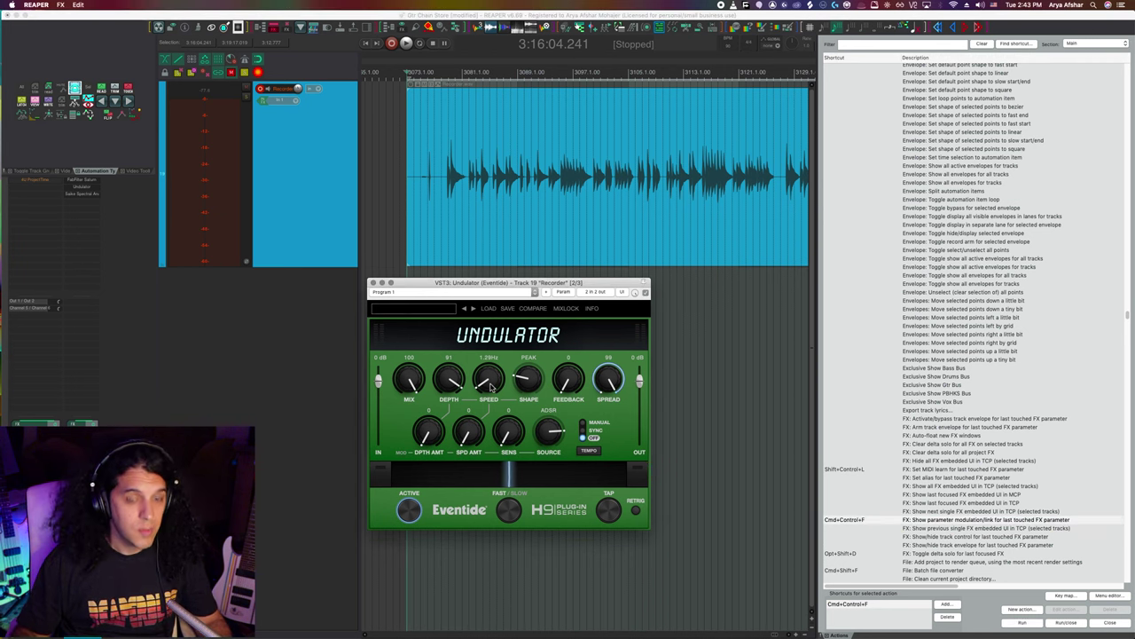
{"action": "key", "text": "ctrl+super+f"}
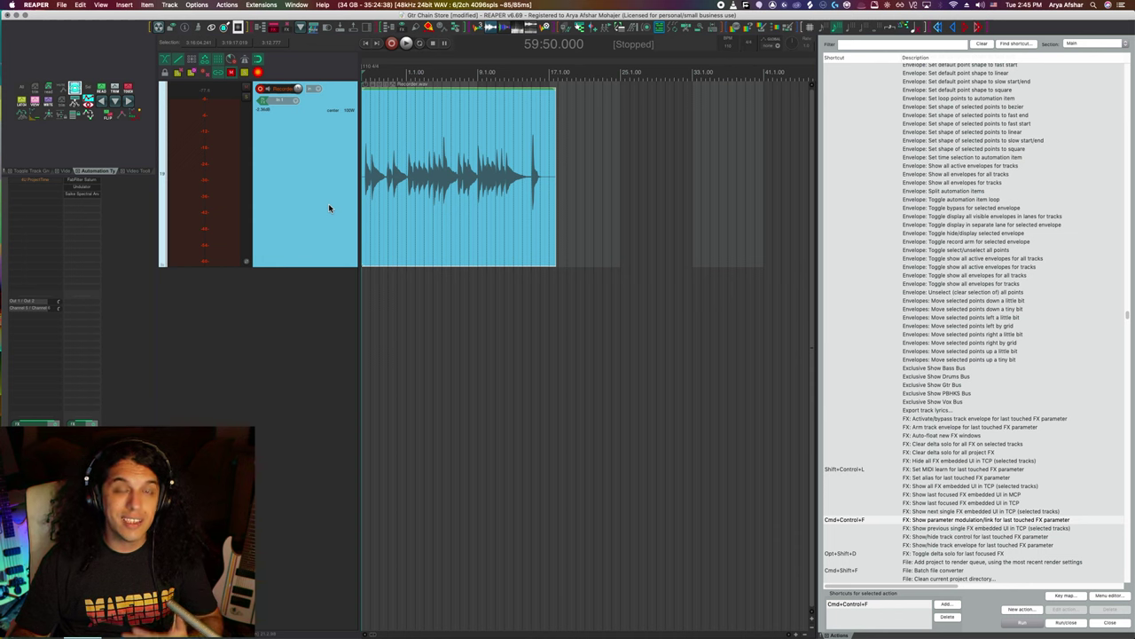
- Show a SPEED envelope for the Undulator and play back to record its sidechain-driven changes
{"action": "left_click", "coordinate": [80, 187]}
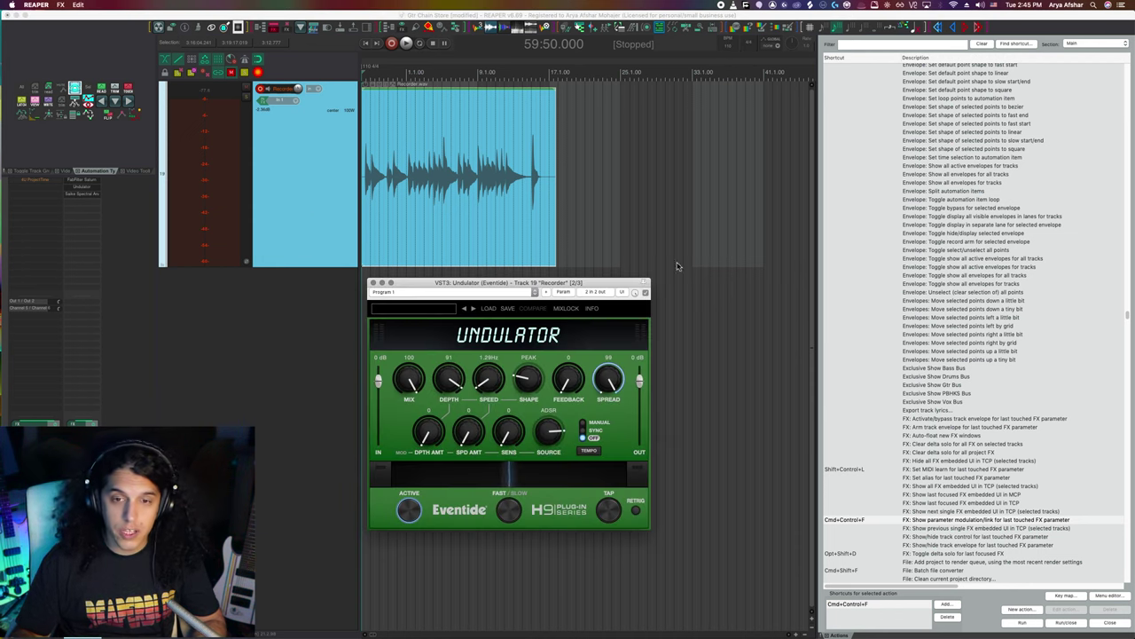
{"action": "left_click", "coordinate": [566, 292]}
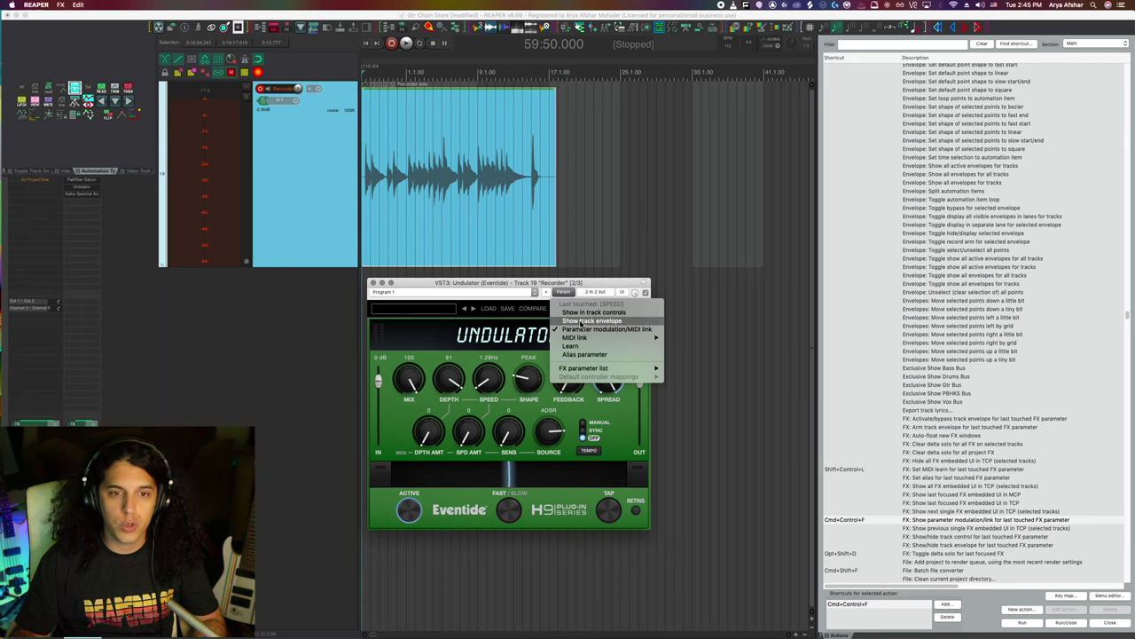
{"action": "left_click", "coordinate": [574, 321]}
{"action": "left_click", "coordinate": [373, 282]}
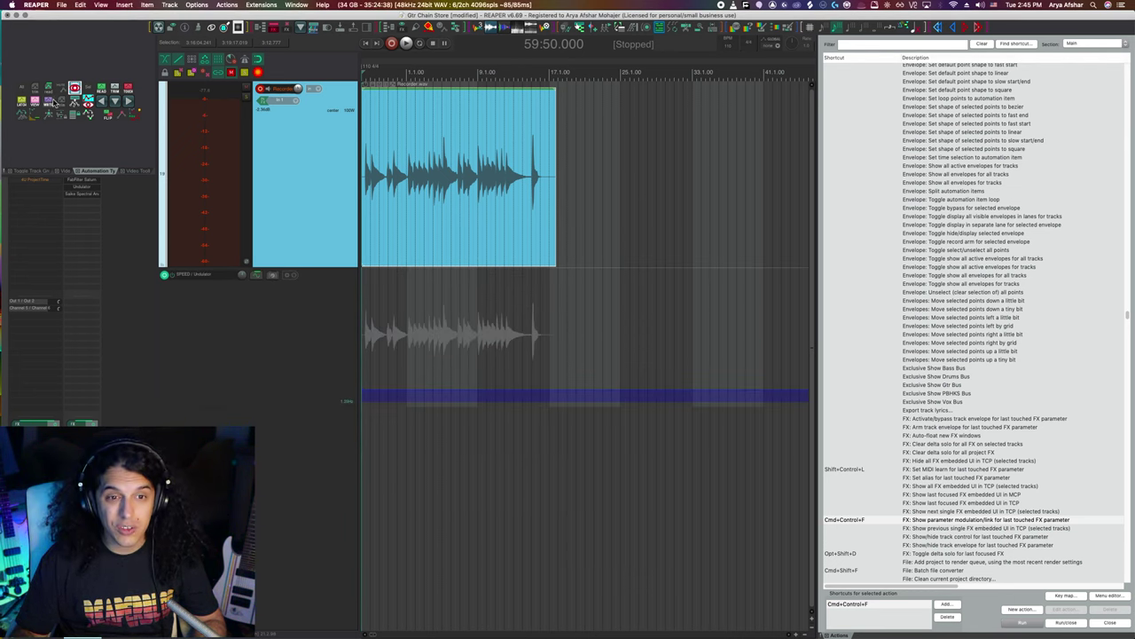
{"action": "scroll", "coordinate": [433, 451], "scroll_direction": "up", "scroll_amount": 3}
{"action": "key", "text": "space"}
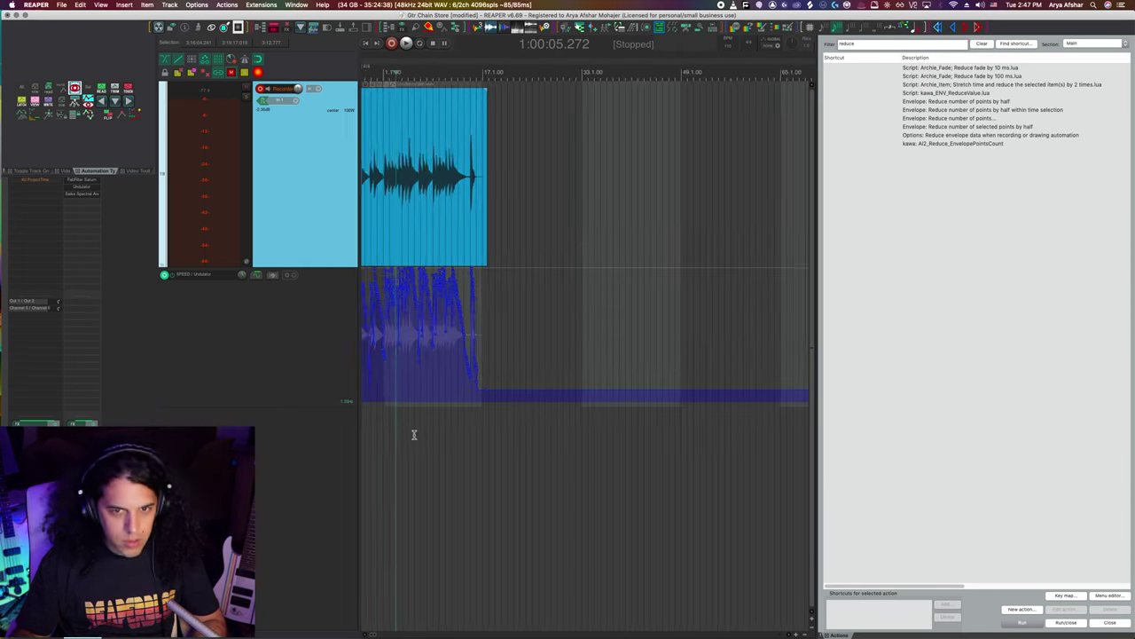
- Select the recorded SPEED envelope lane and scroll through it to inspect the curve
{"action": "scroll", "coordinate": [413, 435], "scroll_direction": "up", "scroll_amount": 3}
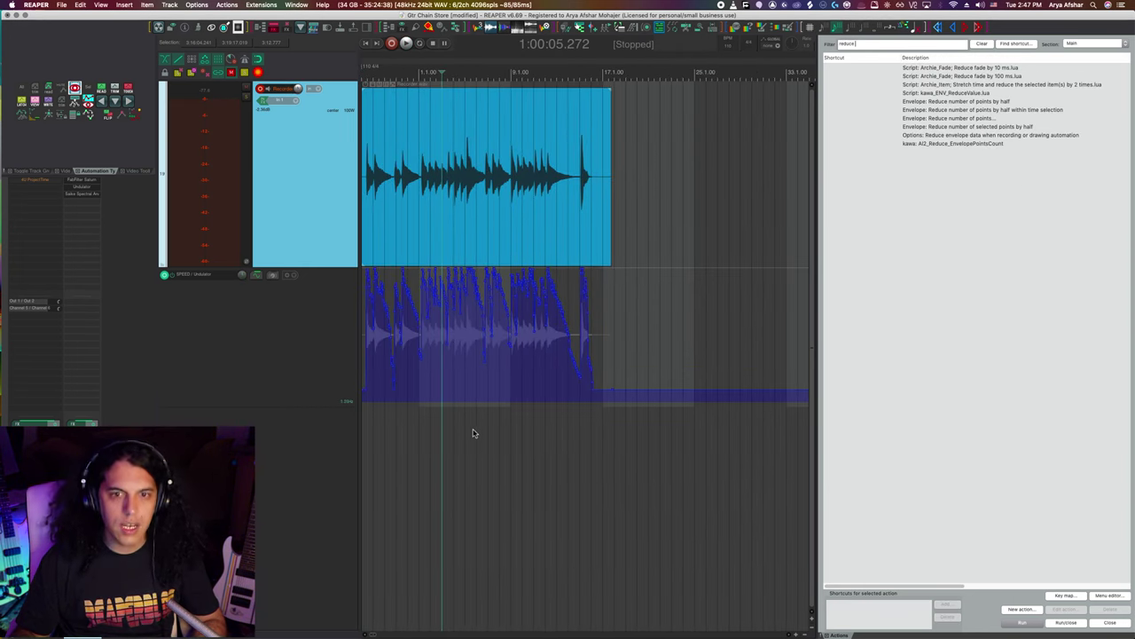
{"action": "left_click", "coordinate": [357, 272]}
{"action": "scroll", "coordinate": [607, 514], "scroll_direction": "down", "scroll_amount": 1}
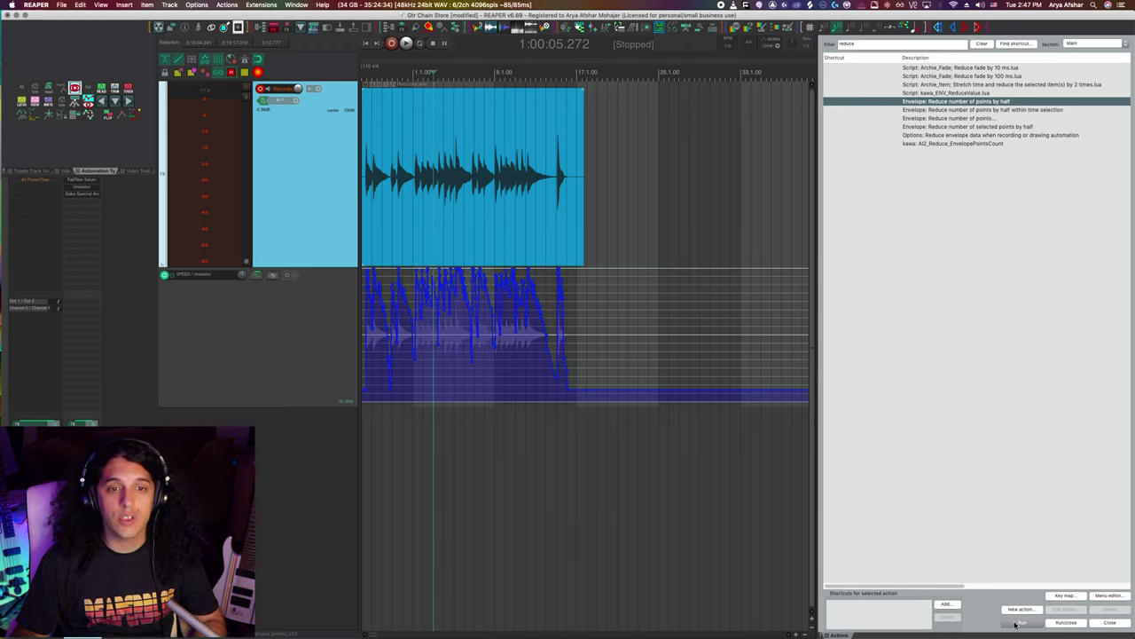
{"action": "scroll", "coordinate": [374, 409], "scroll_direction": "up", "scroll_amount": 4}
{"action": "scroll", "coordinate": [381, 401], "scroll_direction": "up", "scroll_amount": 3}
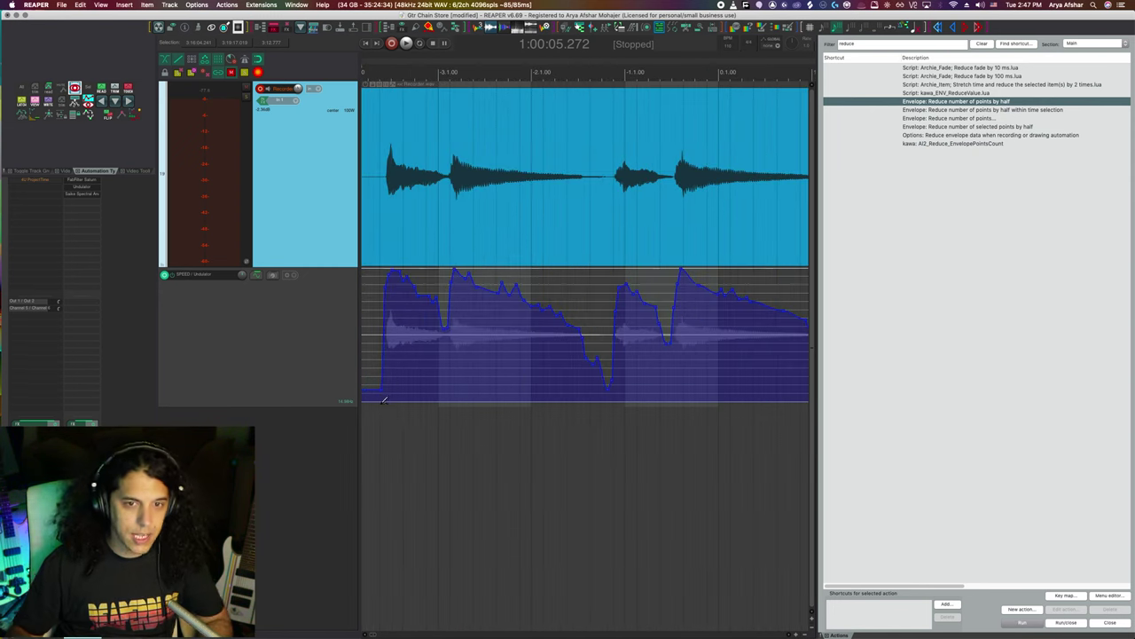
{"action": "left_click", "coordinate": [526, 287]}
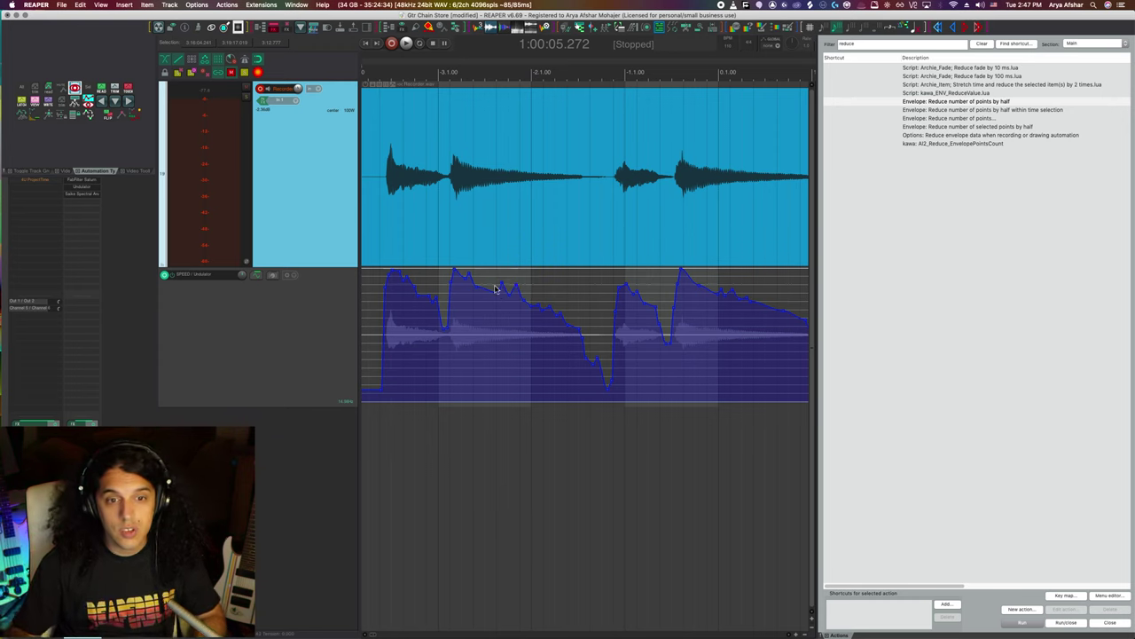
{"action": "scroll", "coordinate": [630, 315], "scroll_direction": "right", "scroll_amount": 2}
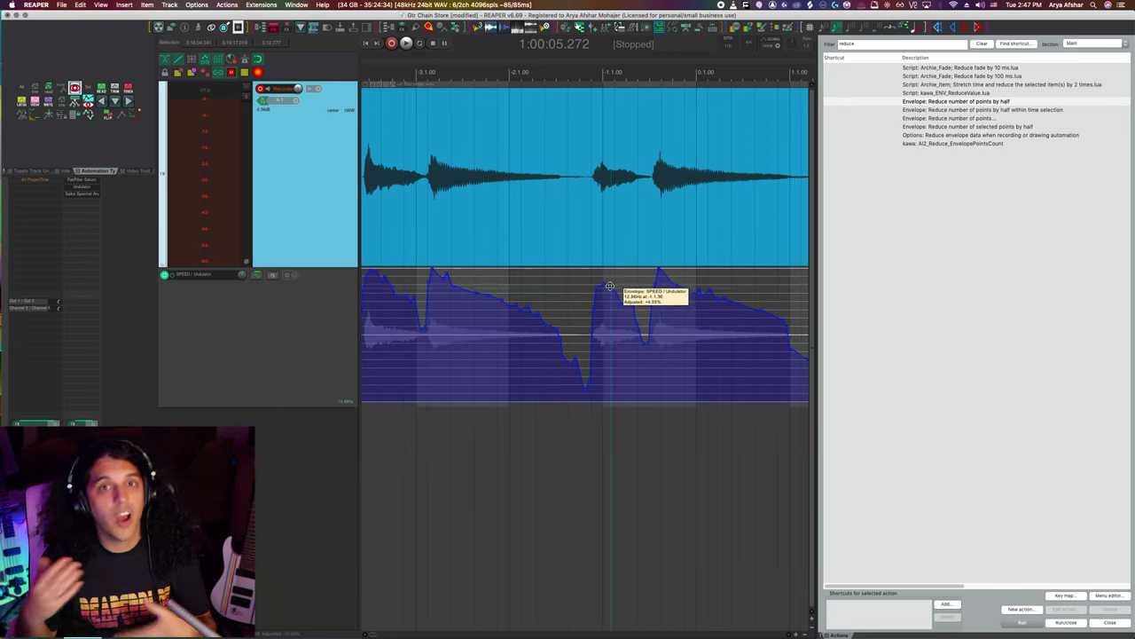
{"action": "scroll", "coordinate": [609, 271], "scroll_direction": "down", "scroll_amount": 8}
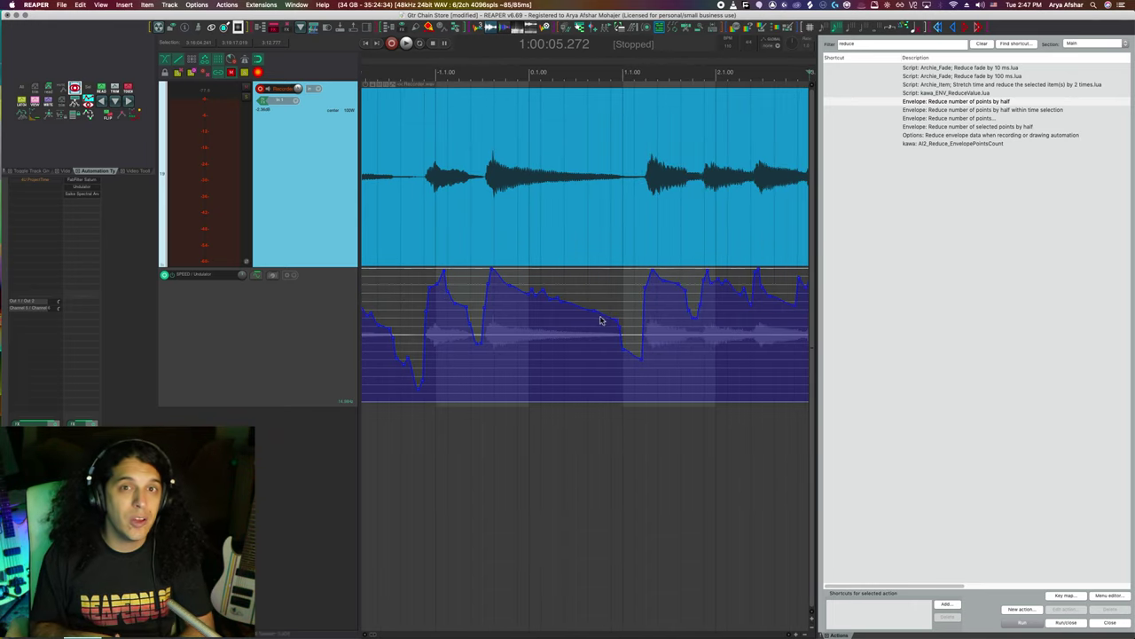